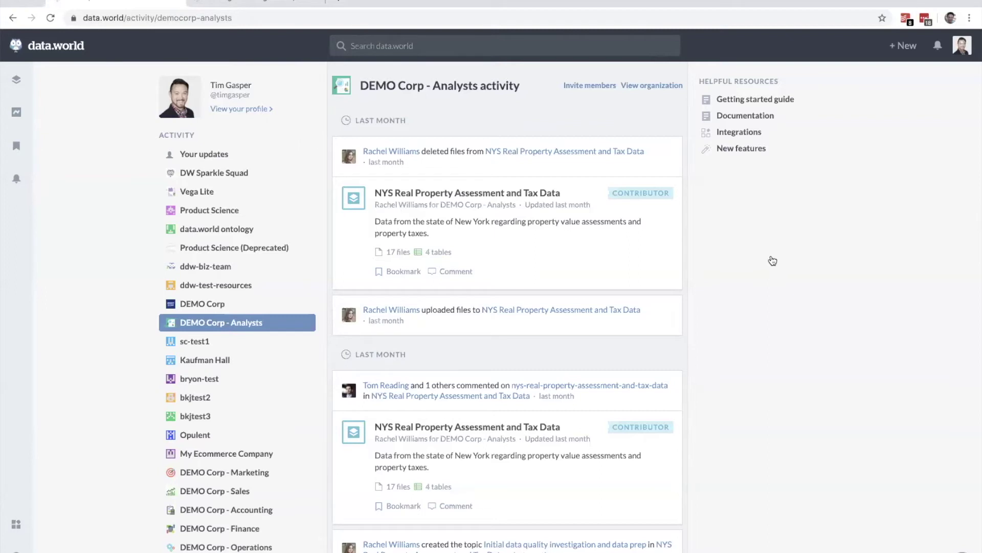
Step: Point out the snowflake-cataloger.tar.gz and ddw-tableauserver.tar.gz crawler archives in the catalog_starter_pack folder
{"action": "key", "text": "super+Tab"}
{"action": "key", "text": "super+Tab"}
{"action": "key", "text": "super+Tab"}
{"action": "key", "text": "super+Tab"}
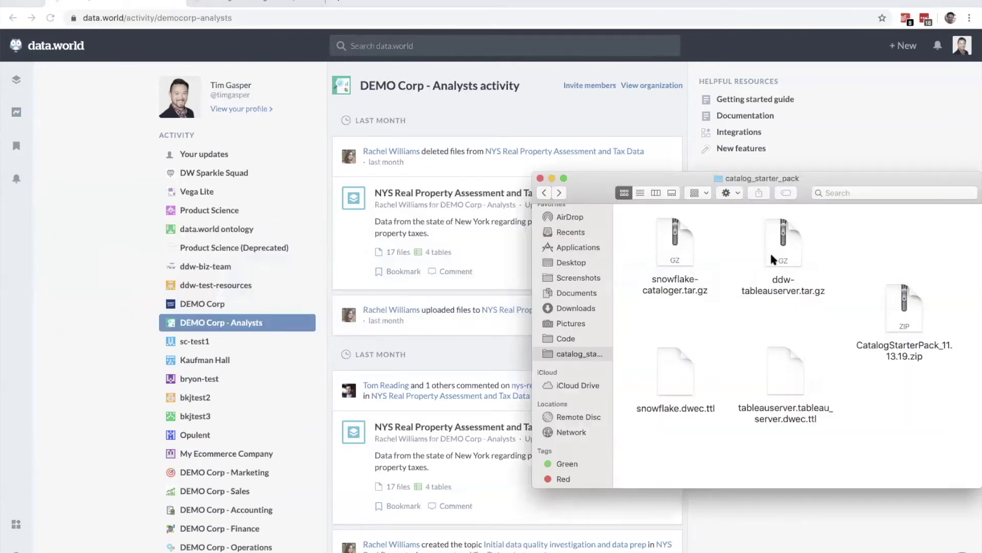
{"action": "left_click", "coordinate": [670, 258]}
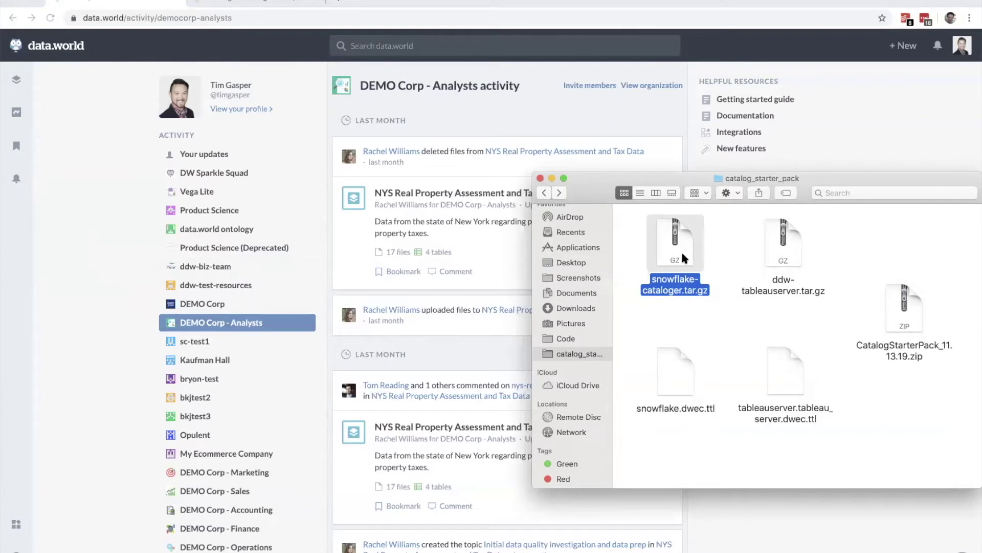
{"action": "left_click", "coordinate": [781, 254]}
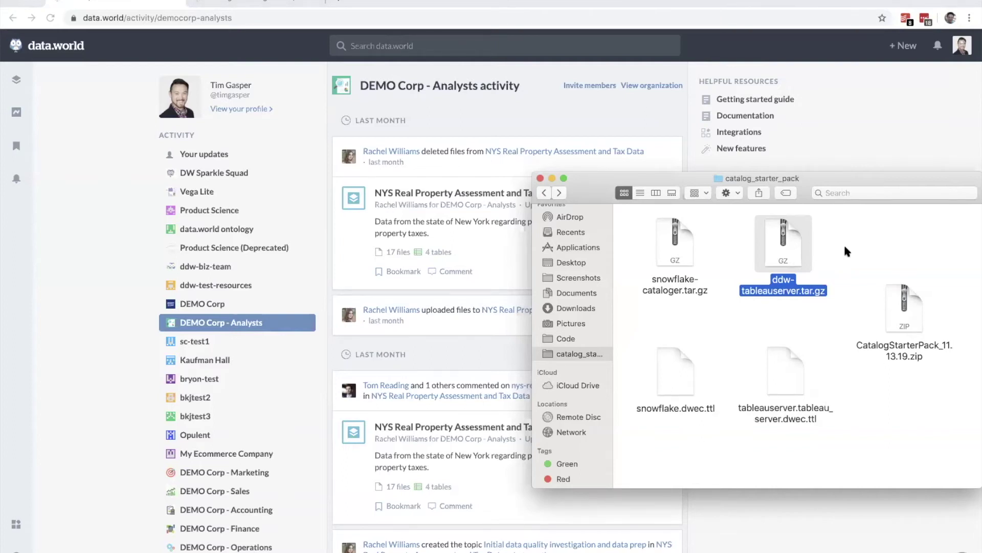
{"action": "left_click", "coordinate": [845, 246]}
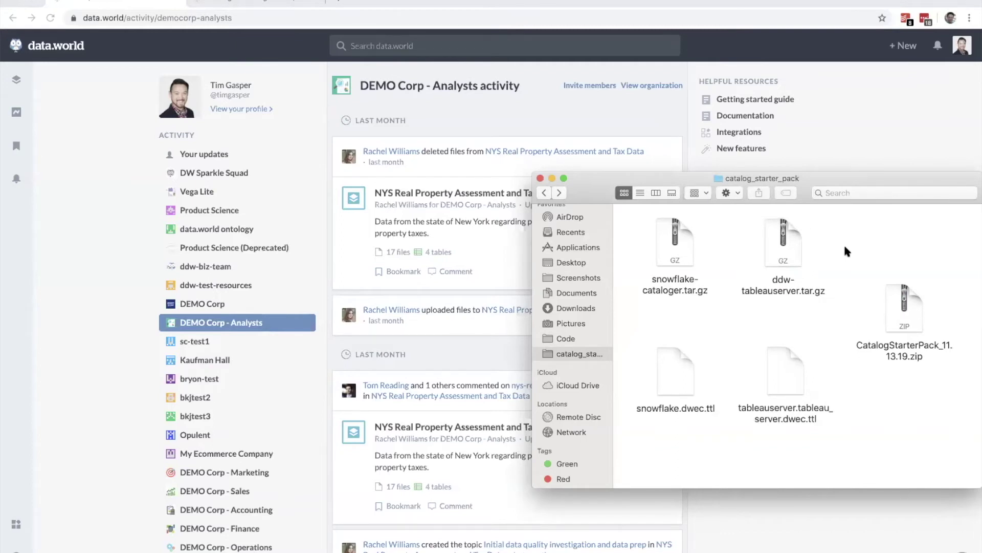
{"action": "key", "text": "super+Tab"}
{"action": "key", "text": "super+Tab"}
{"action": "key", "text": "super+Tab"}
{"action": "key", "text": "super+Tab"}
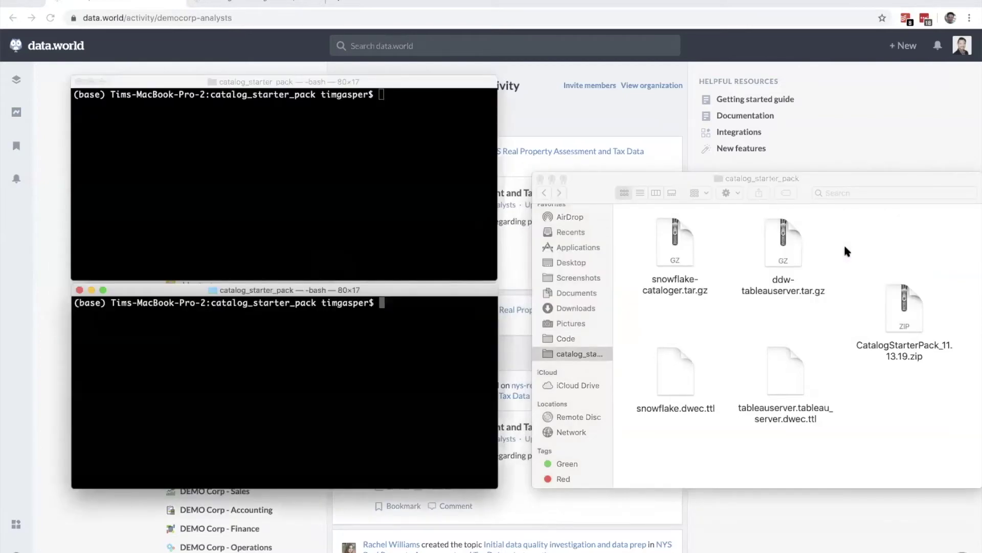
Step: Run the Snowflake crawler docker command from the snippets note in the first terminal session
{"action": "key", "text": "super+Tab"}
{"action": "key", "text": "super+Tab"}
{"action": "key", "text": "super+Tab"}
{"action": "key", "text": "super+Tab"}
{"action": "key", "text": "super+Tab"}
{"action": "key", "text": "super+Tab"}
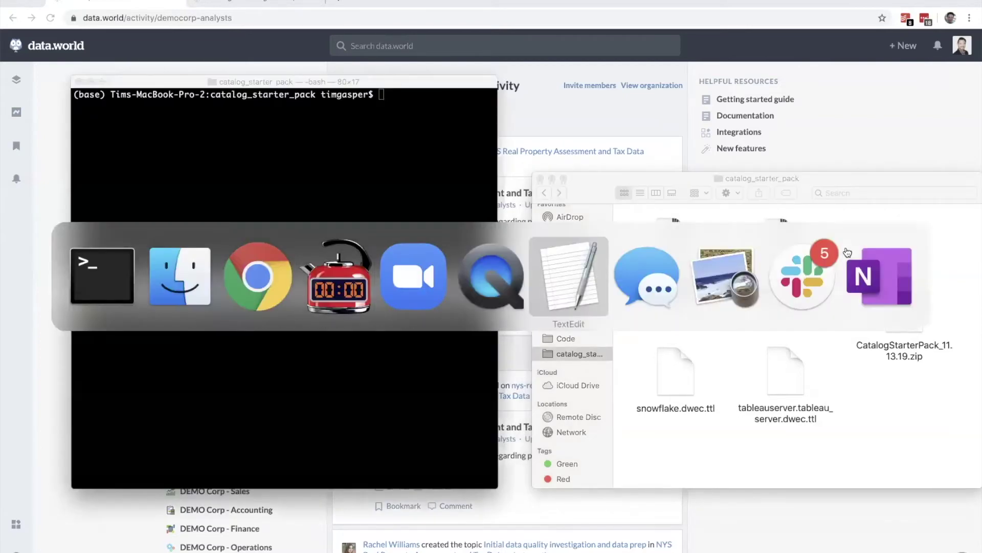
{"action": "scroll", "coordinate": [798, 233], "scroll_direction": "up", "scroll_amount": 6}
{"action": "scroll", "coordinate": [797, 233], "scroll_direction": "up", "scroll_amount": 2}
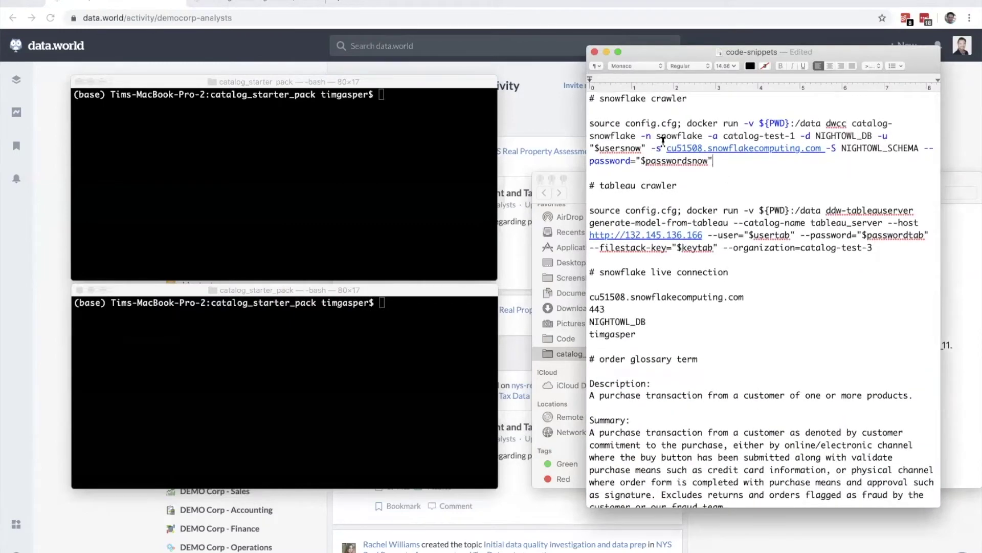
{"action": "left_click_drag", "start_coordinate": [710, 162], "coordinate": [590, 123]}
{"action": "key", "text": "super+c"}
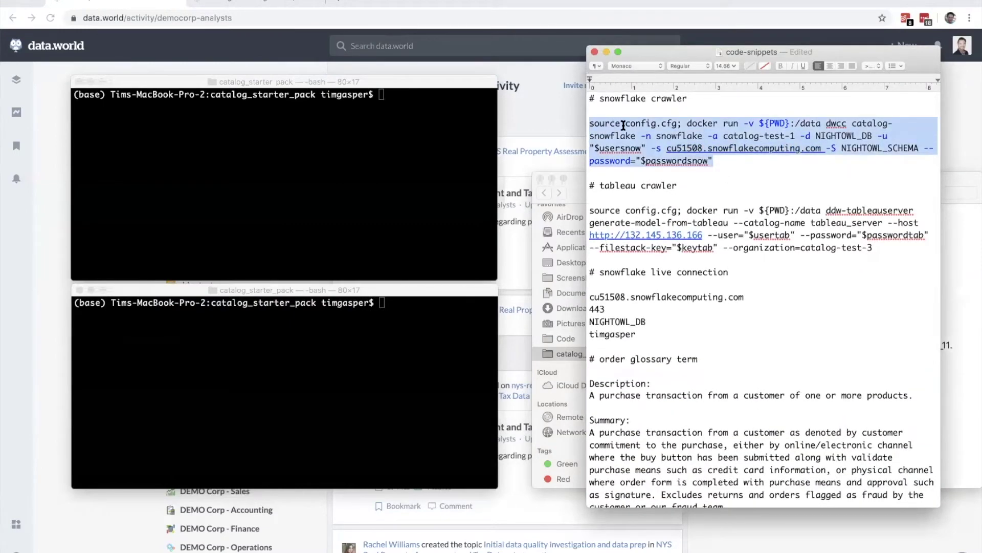
{"action": "left_click", "coordinate": [623, 126]}
{"action": "key", "text": "super+Tab"}
{"action": "key", "text": "super+v"}
{"action": "key", "text": "Return"}
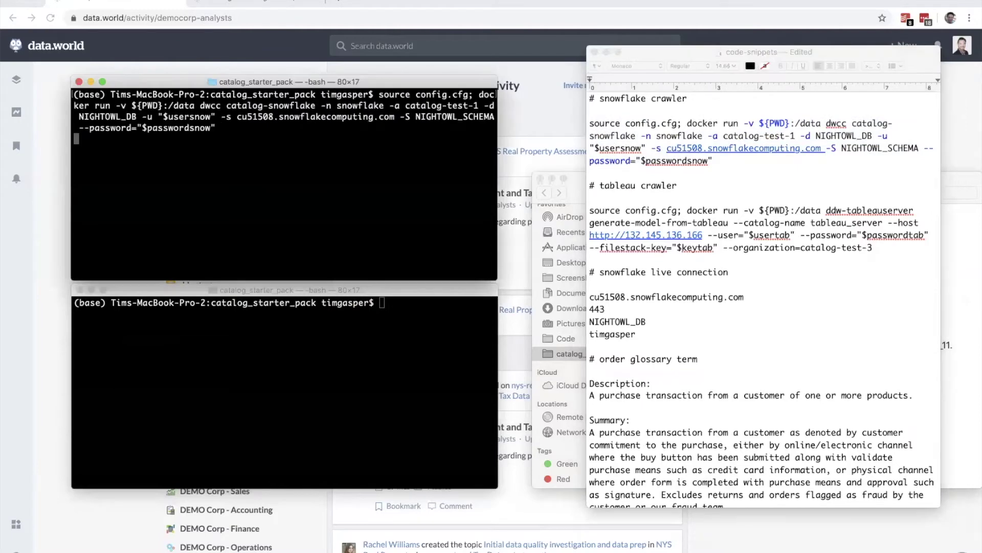
Step: Run the Tableau Server crawler docker command in the second terminal session
{"action": "left_click_drag", "start_coordinate": [875, 247], "coordinate": [589, 210]}
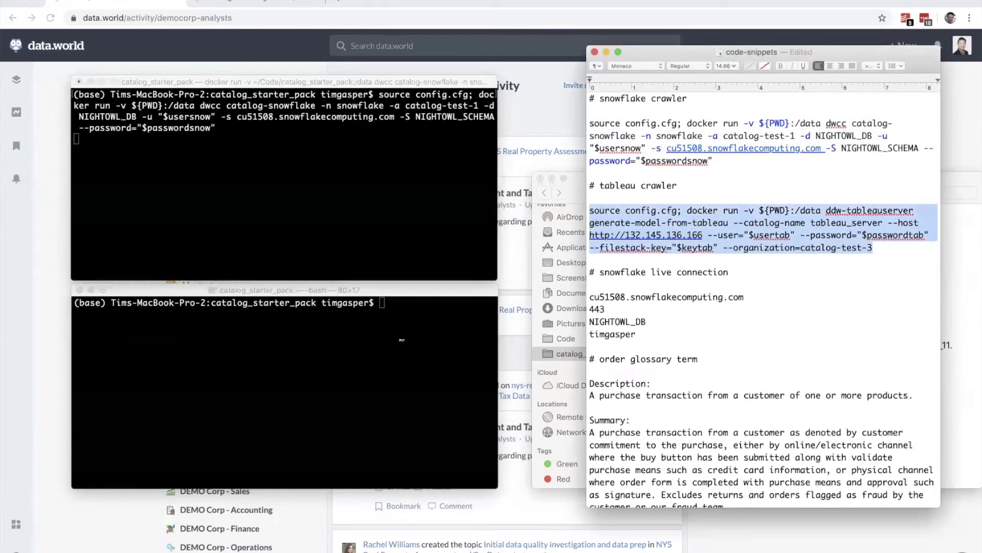
{"action": "left_click", "coordinate": [419, 353]}
{"action": "key", "text": "super+v"}
{"action": "key", "text": "Return"}
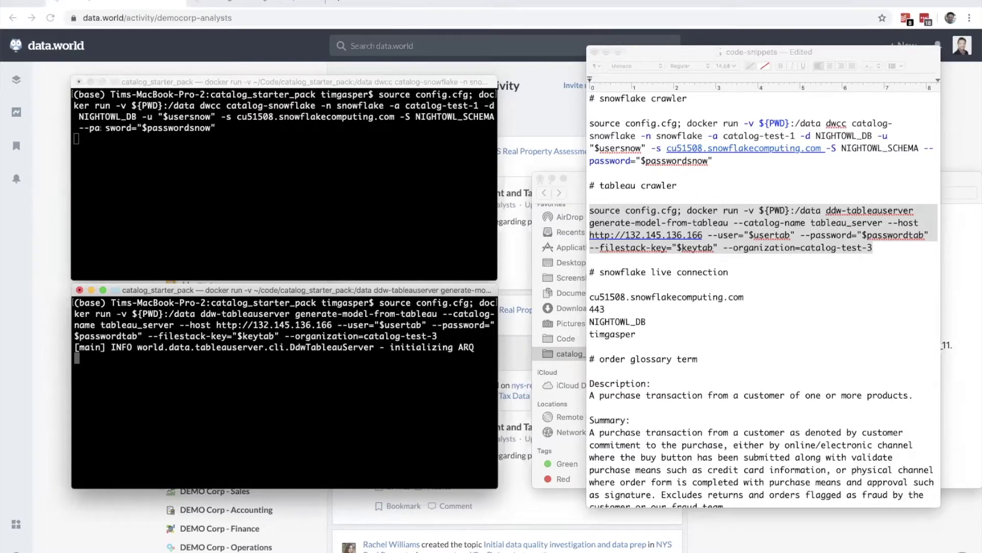
{"action": "left_click", "coordinate": [42, 211]}
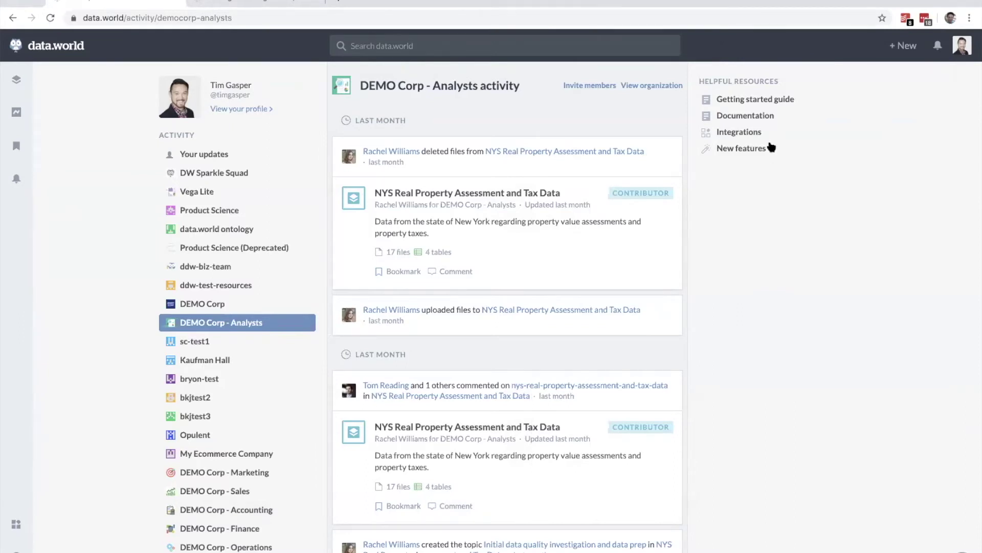
Step: Filter integrations for 'snowflake' and open the Snowflake integration's Manage connections view
{"action": "left_click", "coordinate": [741, 132]}
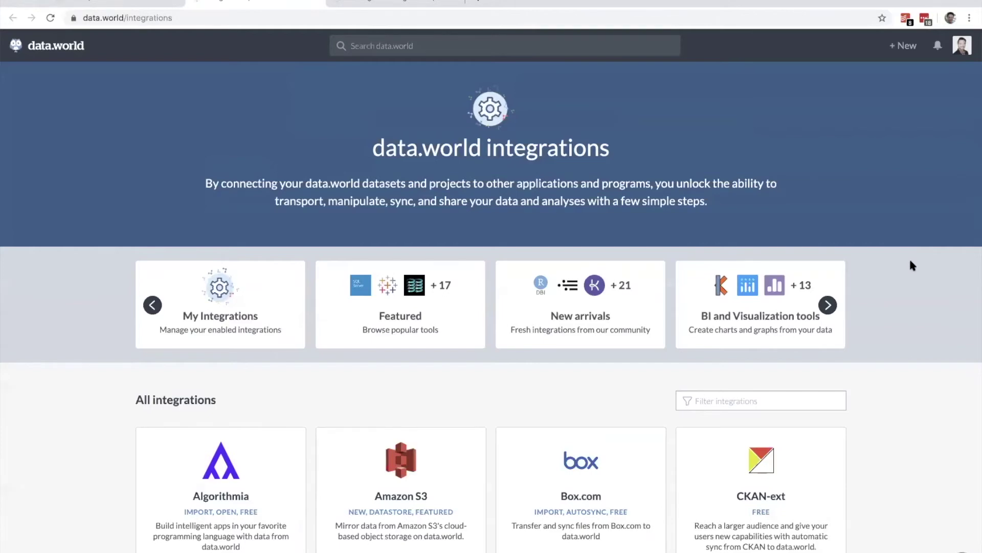
{"action": "scroll", "coordinate": [912, 262], "scroll_direction": "down", "scroll_amount": 3}
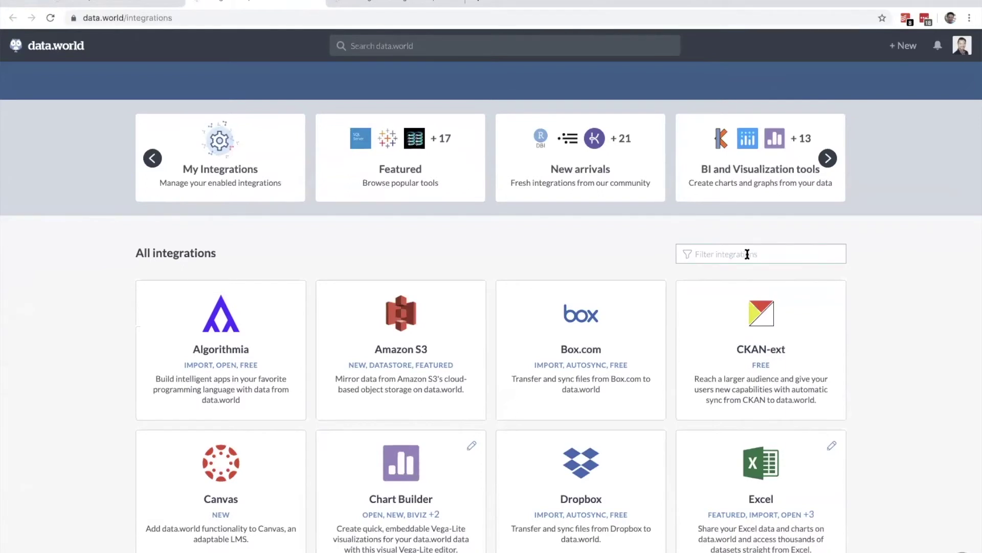
{"action": "type", "text": "snowflake"}
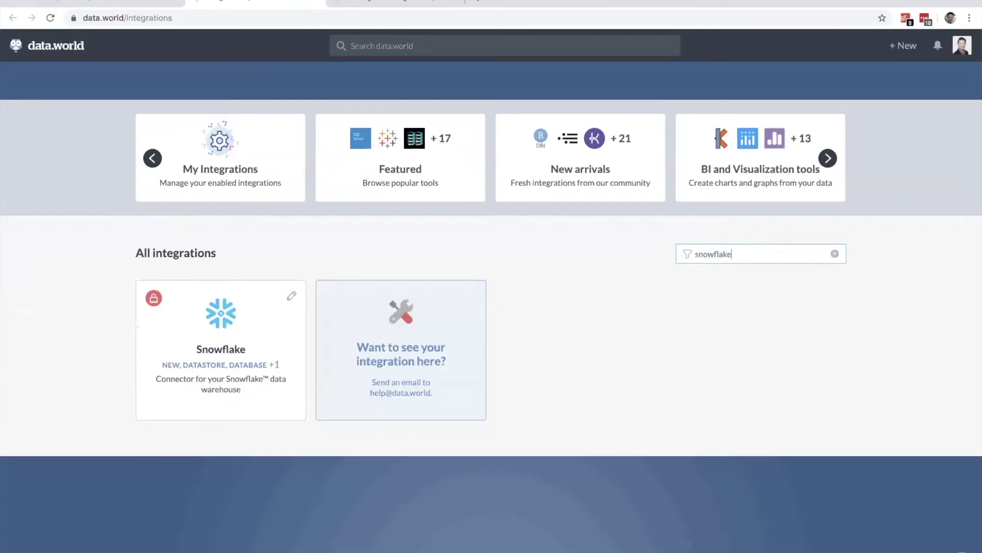
{"action": "left_click", "coordinate": [235, 317]}
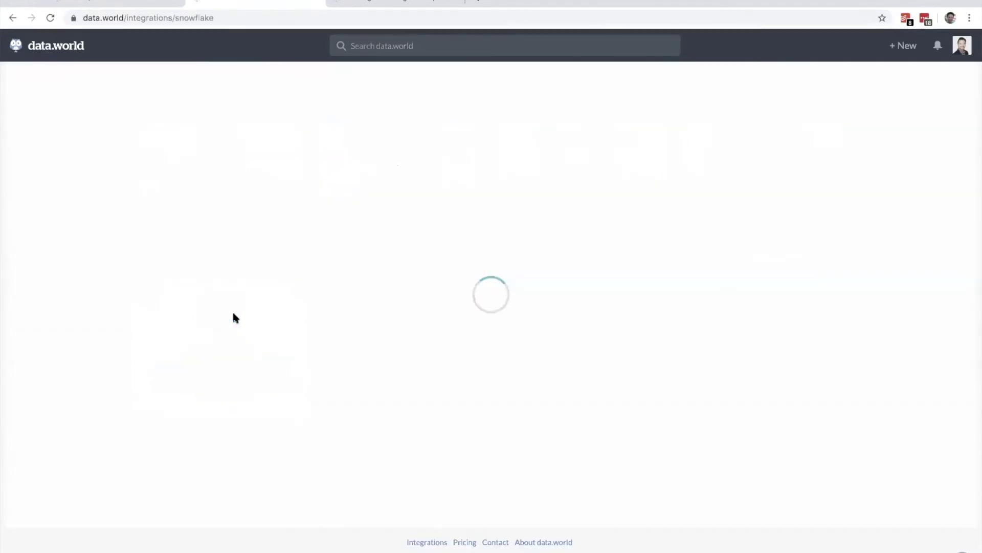
{"action": "left_click", "coordinate": [374, 172]}
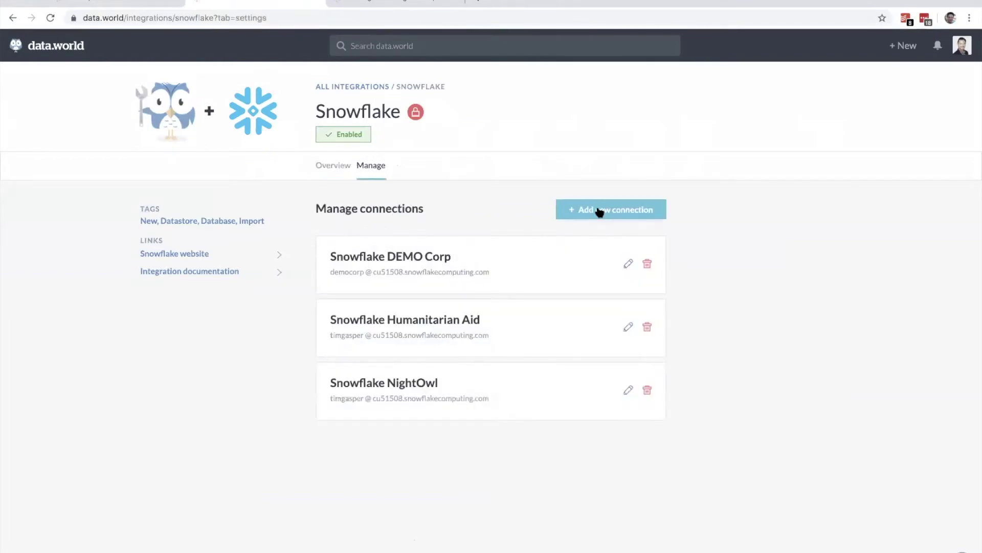
Step: Start a new Snowflake connection named 'Snowflake Cat Test 7' and paste in its host address
{"action": "left_click", "coordinate": [597, 208]}
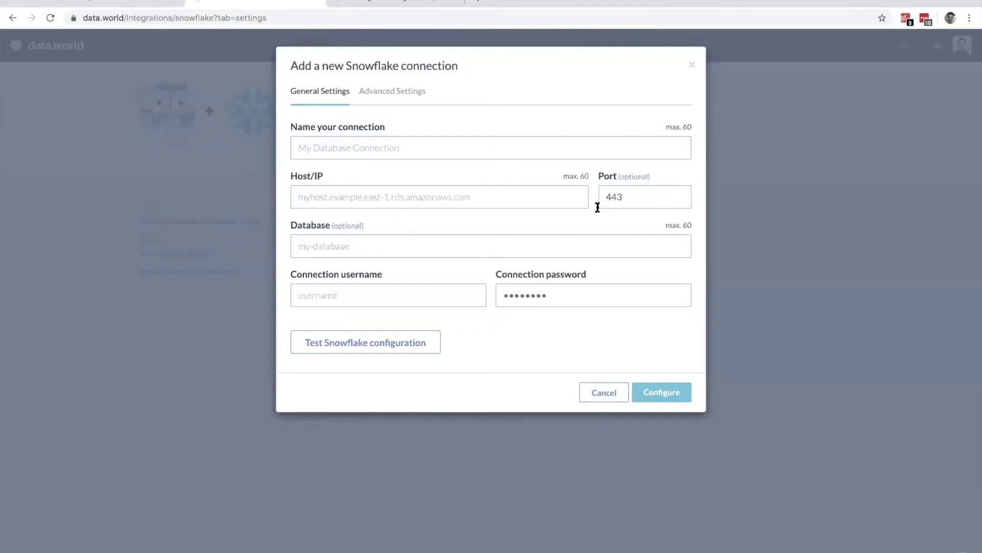
{"action": "left_click", "coordinate": [396, 142]}
{"action": "type", "text": "Snowflake"}
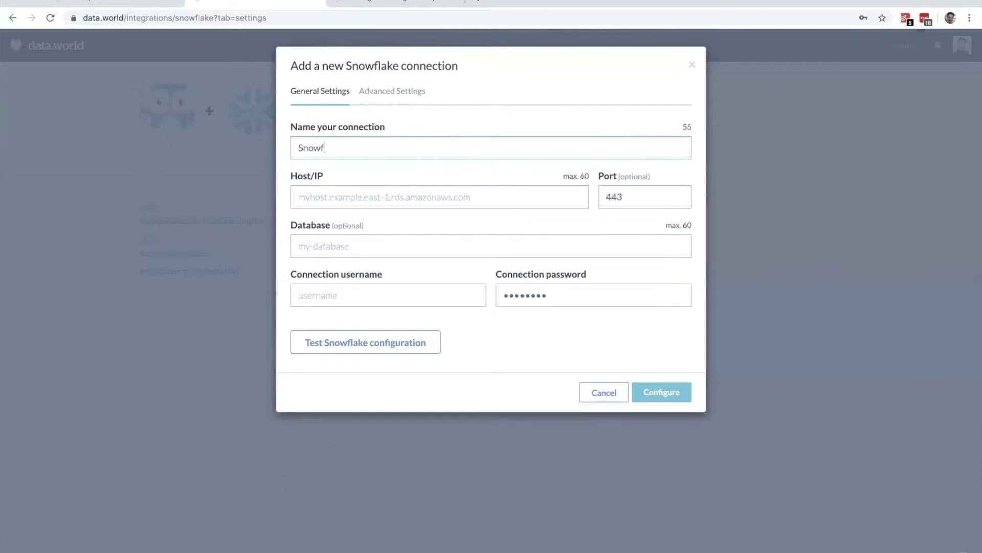
{"action": "type", "text": " Cat Test 7"}
{"action": "left_click", "coordinate": [355, 206]}
{"action": "key", "text": "super+Tab"}
{"action": "key", "text": "super+Tab"}
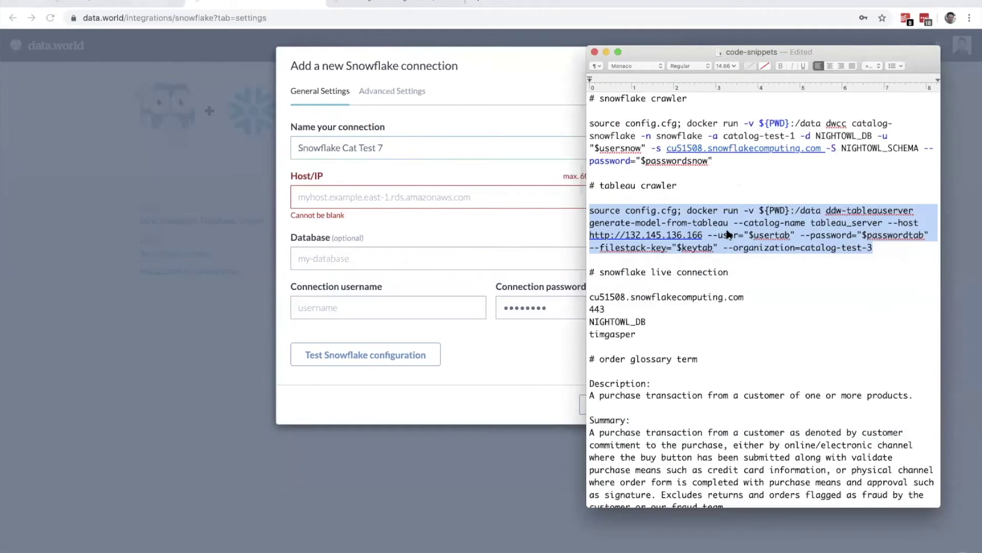
{"action": "left_click", "coordinate": [726, 235]}
{"action": "left_click_drag", "start_coordinate": [744, 297], "coordinate": [589, 296]}
{"action": "left_click", "coordinate": [438, 194]}
{"action": "key", "text": "super+v"}
Step: Set the connection's database to NIGHTOWL_DB, copied from the snippets note
{"action": "left_click", "coordinate": [367, 266]}
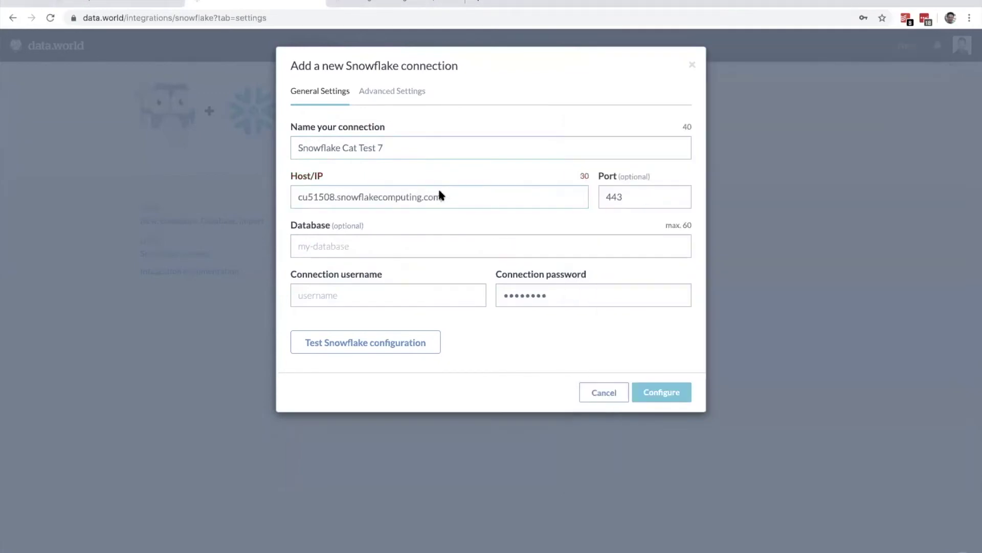
{"action": "key", "text": "super+Tab"}
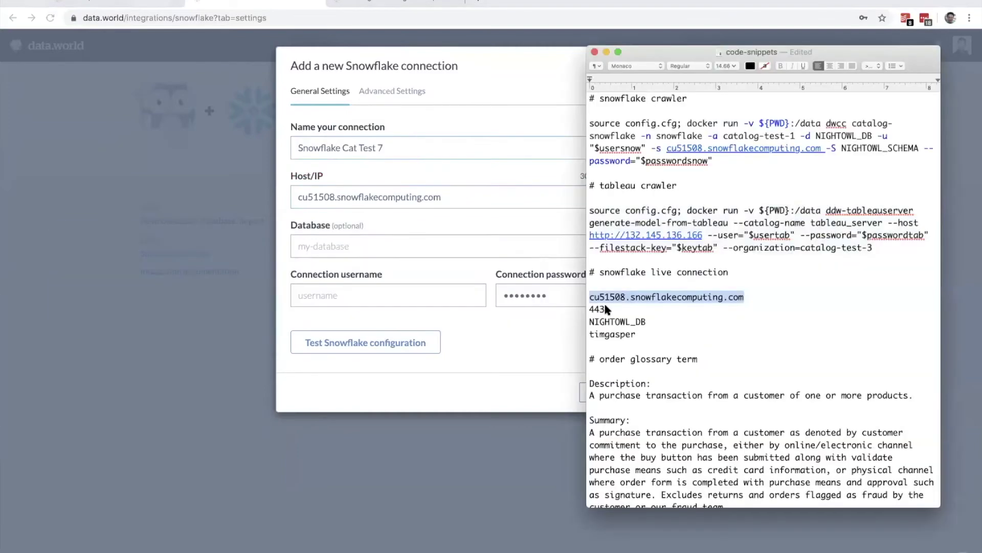
{"action": "left_click_drag", "start_coordinate": [590, 321], "coordinate": [640, 323]}
{"action": "key", "text": "super+c"}
{"action": "left_click", "coordinate": [334, 247]}
{"action": "key", "text": "super+v"}
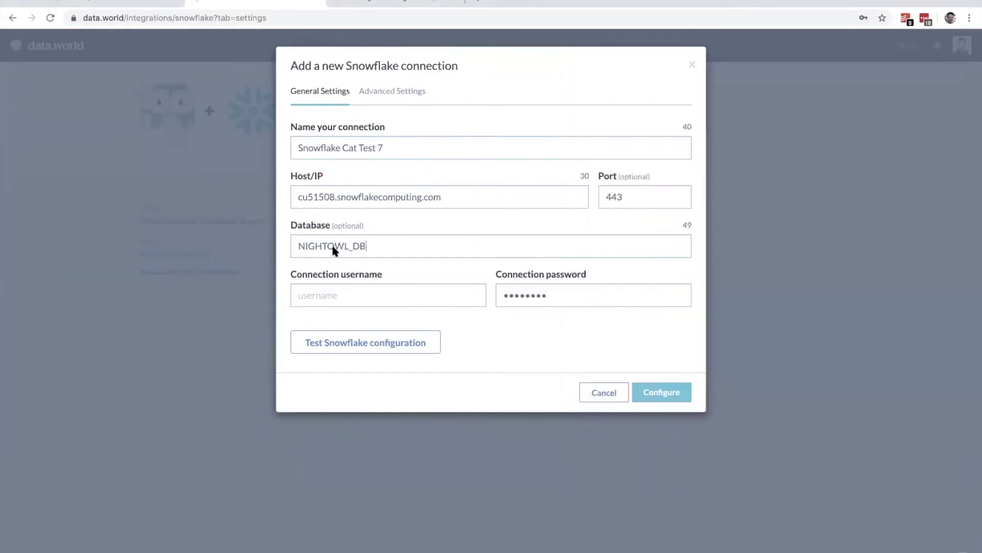
Step: Enter the Snowflake username and the password copied from the saved-passwords vault
{"action": "left_click", "coordinate": [332, 297]}
{"action": "double_click", "coordinate": [515, 299]}
{"action": "key", "text": "BackSpace"}
{"action": "left_click", "coordinate": [924, 19]}
{"action": "type", "text": "snowflake"}
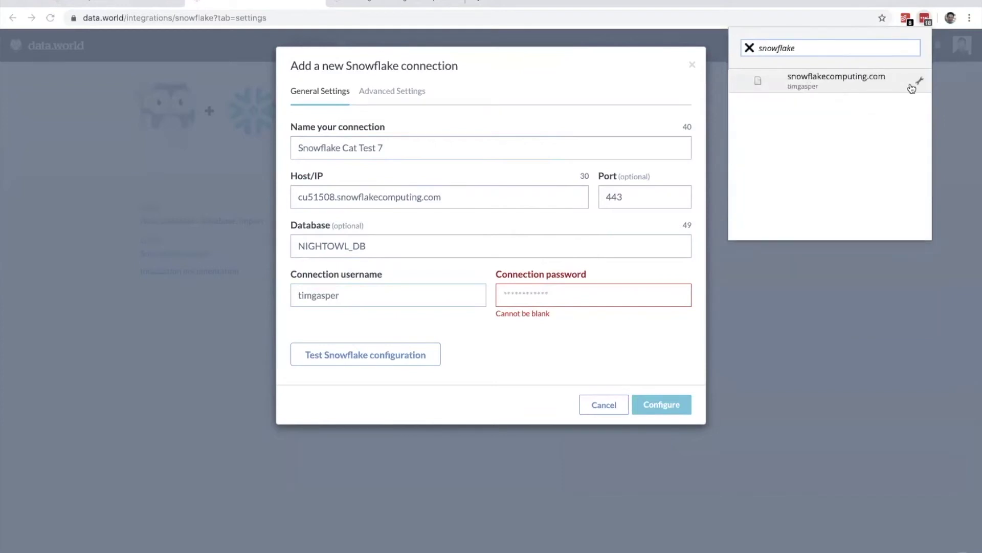
{"action": "left_click", "coordinate": [917, 81]}
{"action": "left_click", "coordinate": [794, 117]}
{"action": "left_click", "coordinate": [554, 290]}
{"action": "key", "text": "ctrl+v"}
Step: Test the Snowflake configuration and save the new connection
{"action": "left_click", "coordinate": [372, 345]}
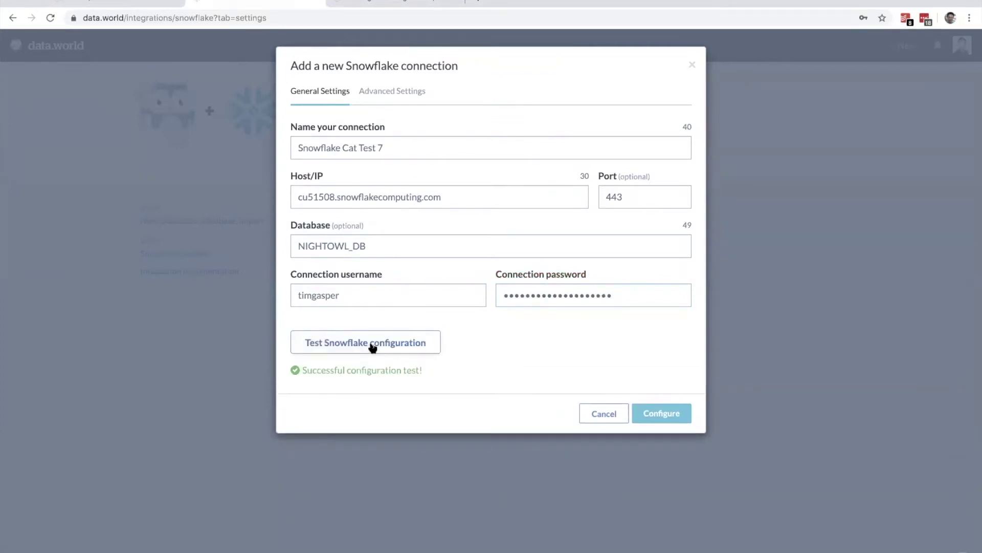
{"action": "left_click", "coordinate": [655, 413]}
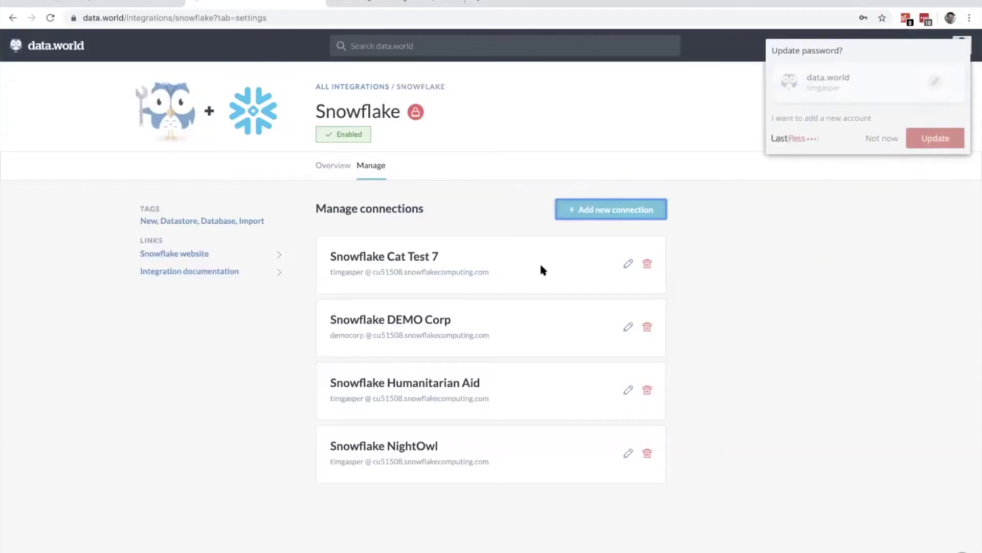
{"action": "left_click", "coordinate": [878, 138]}
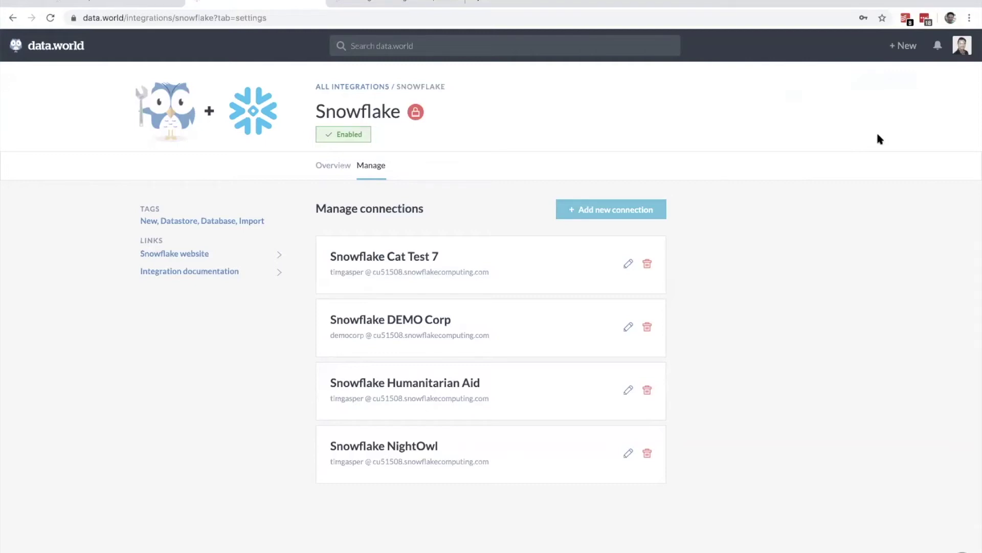
Step: Create a new dataset named ddw-catalogs owned by the catalog-test-7 organization
{"action": "left_click", "coordinate": [76, 45]}
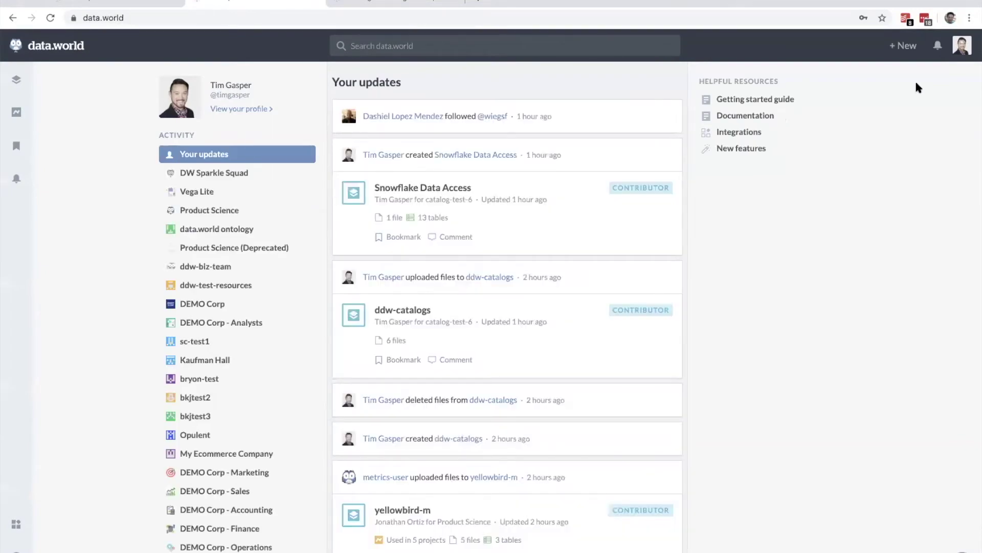
{"action": "left_click", "coordinate": [904, 46]}
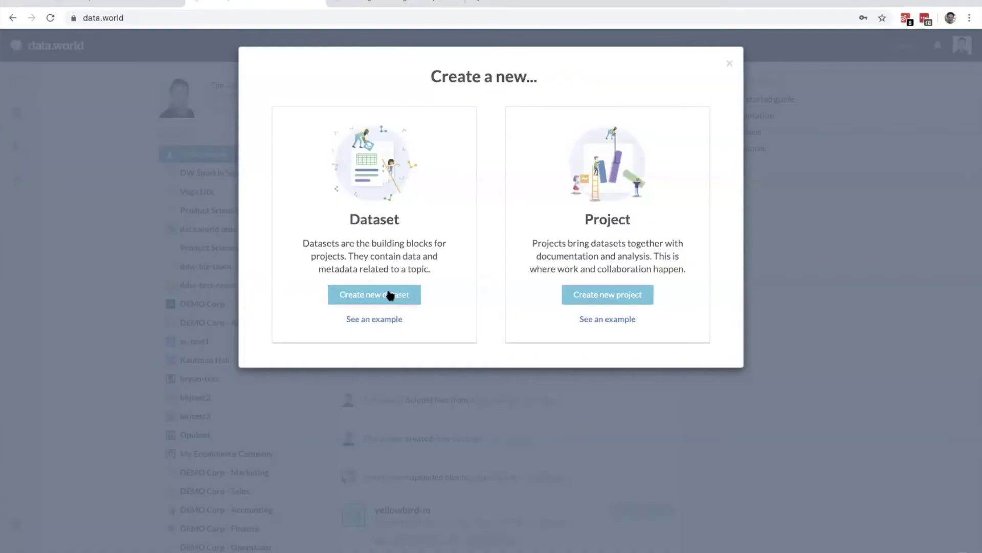
{"action": "left_click", "coordinate": [389, 294]}
{"action": "type", "text": "ddw-cata"}
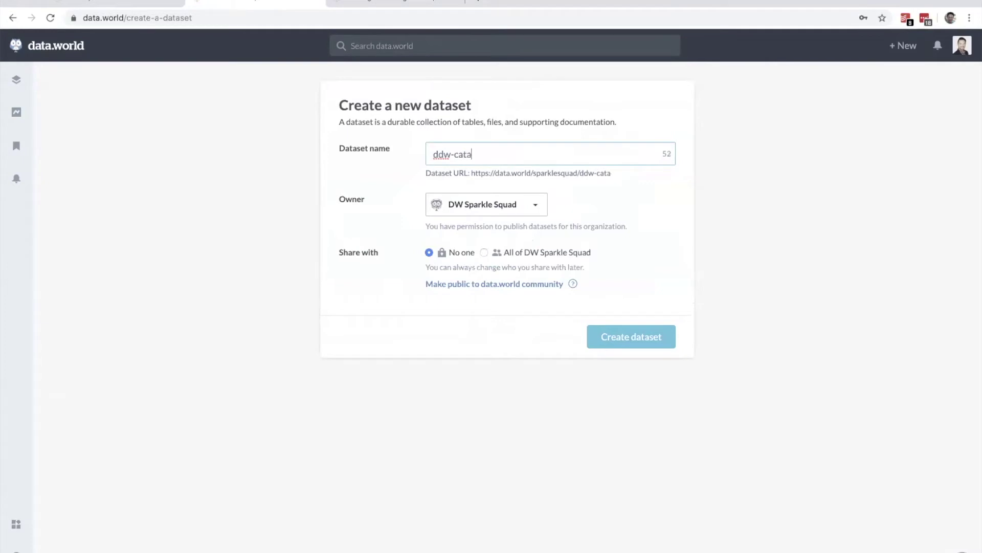
{"action": "type", "text": "logs"}
{"action": "left_click", "coordinate": [532, 214]}
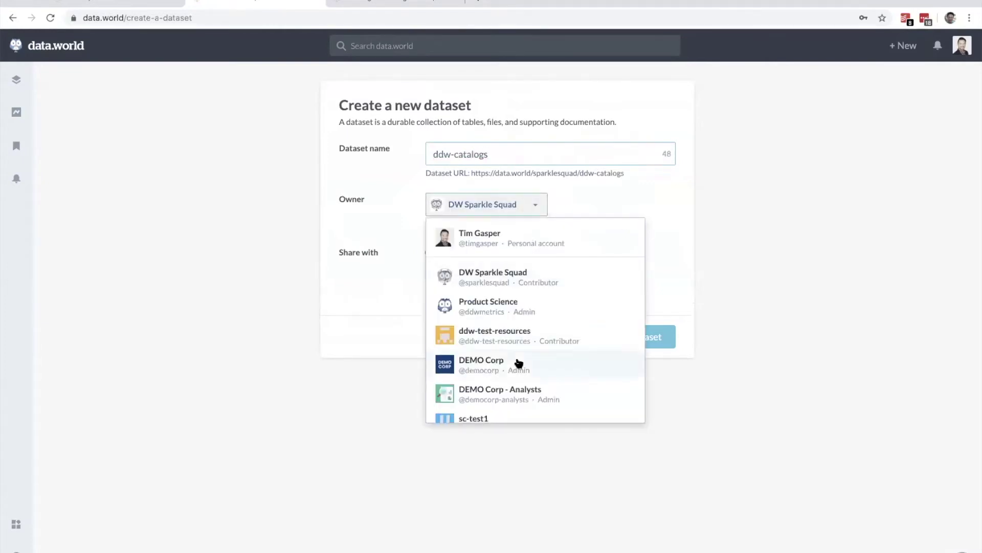
{"action": "scroll", "coordinate": [517, 366], "scroll_direction": "down", "scroll_amount": 5}
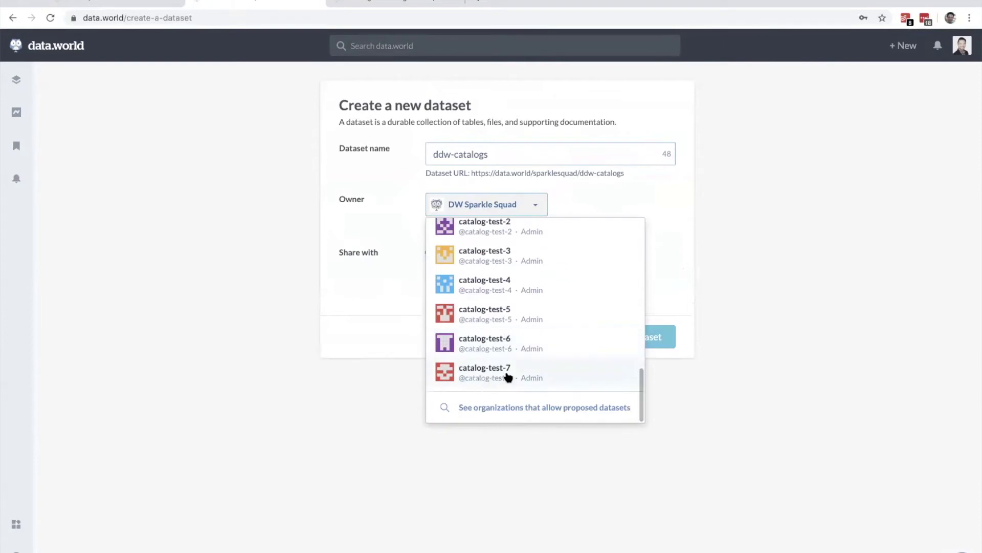
{"action": "left_click", "coordinate": [506, 372]}
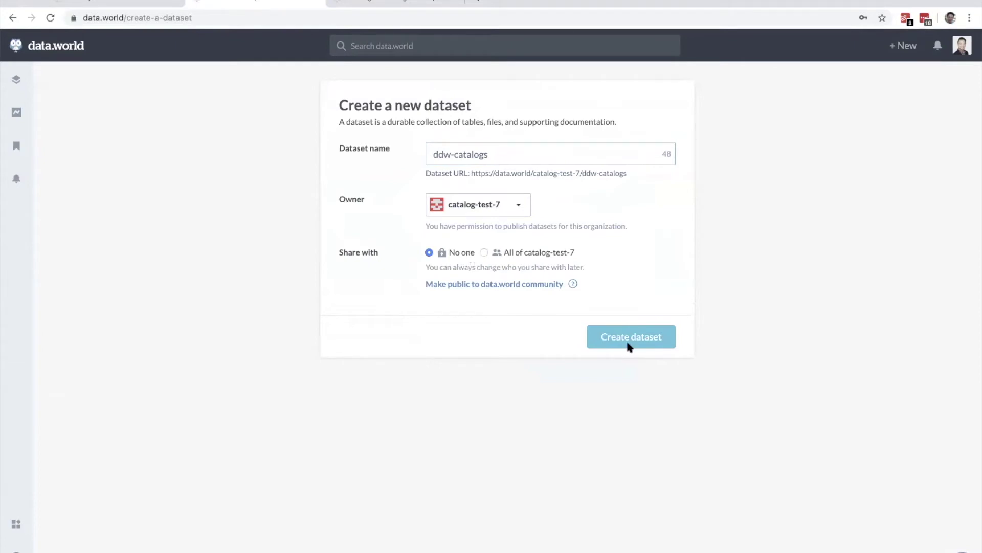
{"action": "left_click", "coordinate": [643, 339]}
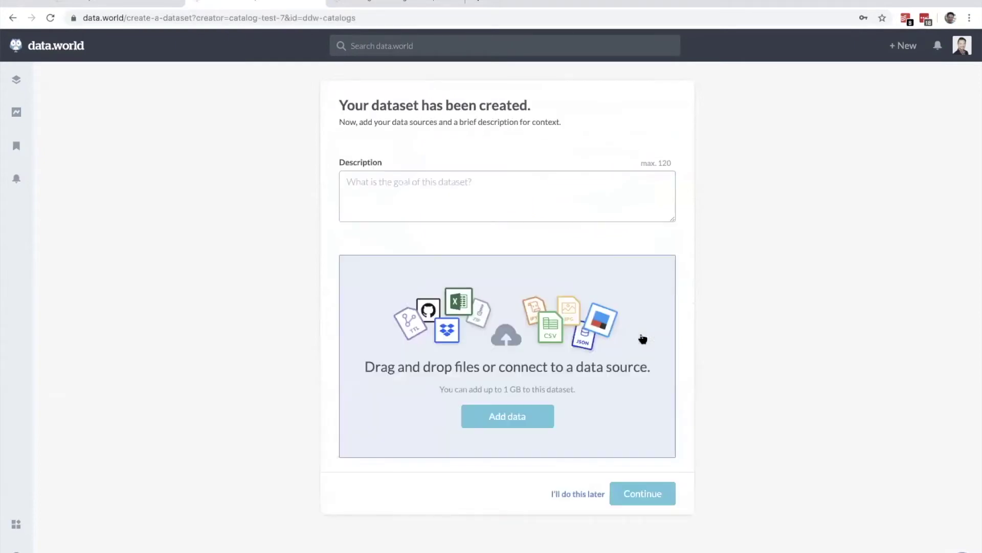
Step: Upload CatalogStarterPack_11.13.19.zip from the starter folder into the ddw-catalogs dataset
{"action": "left_click", "coordinate": [644, 496]}
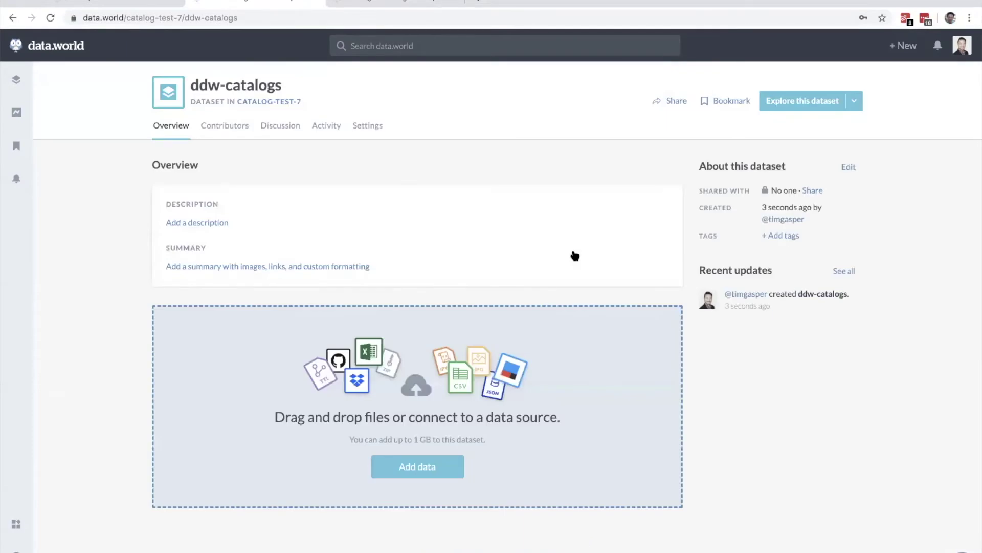
{"action": "key", "text": "super+Tab"}
{"action": "key", "text": "super+Tab"}
{"action": "key", "text": "super+Tab"}
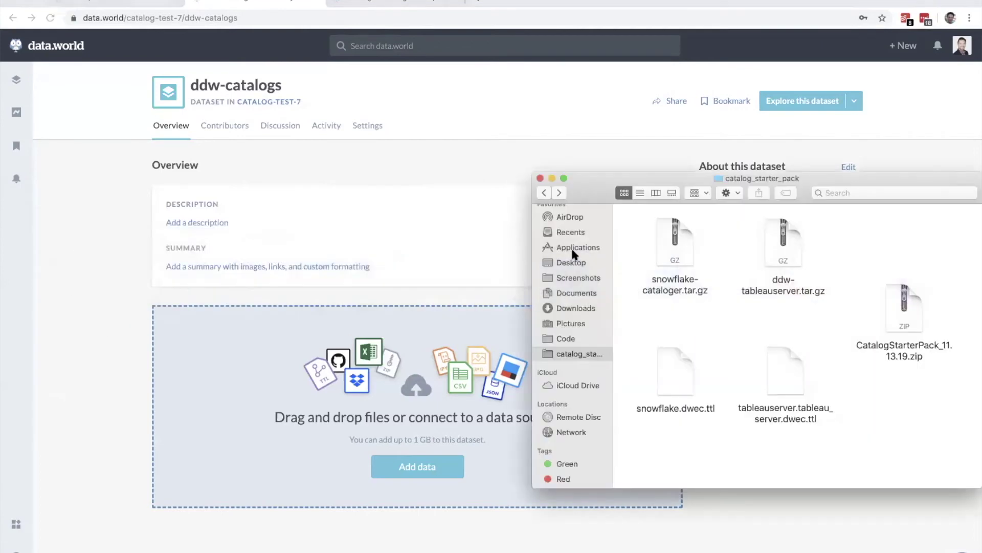
{"action": "left_click", "coordinate": [901, 314]}
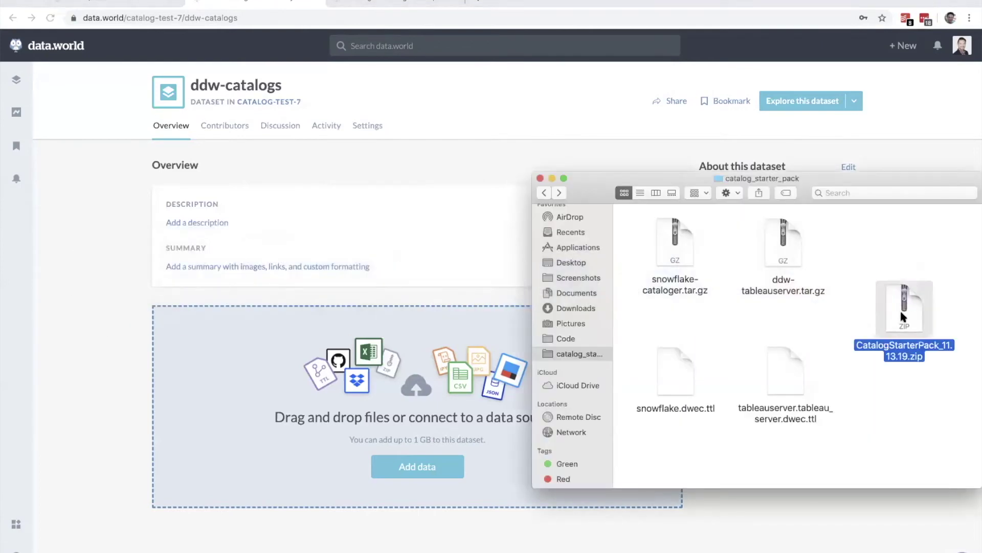
{"action": "left_click_drag", "start_coordinate": [899, 308], "coordinate": [274, 402]}
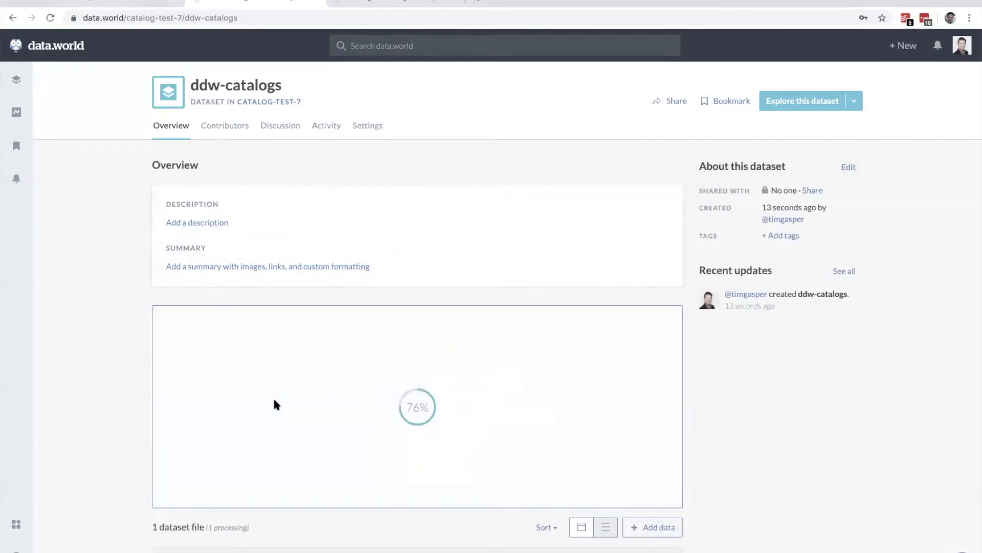
{"action": "scroll", "coordinate": [274, 400], "scroll_direction": "down", "scroll_amount": 2}
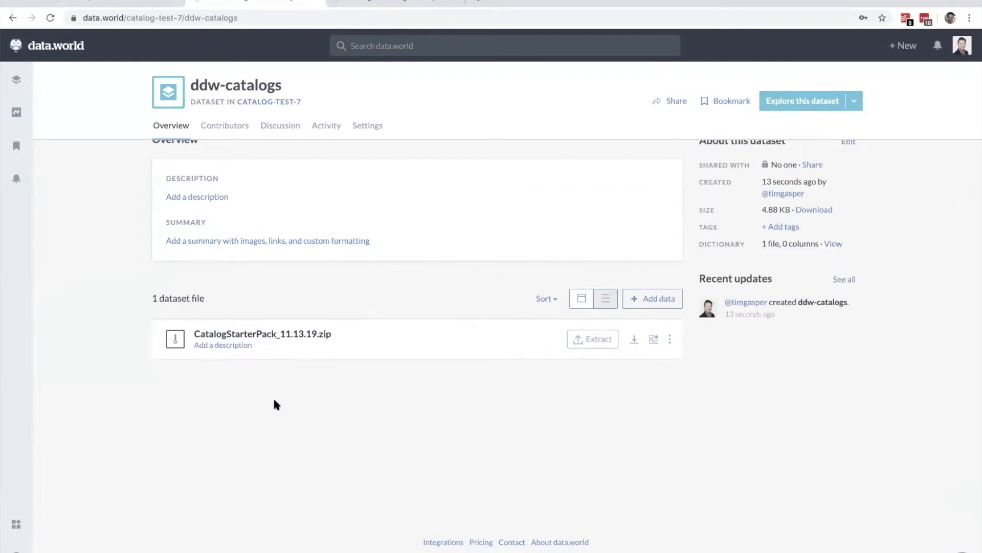
Step: Extract the zip, unzipping and importing all files into four .ttl files
{"action": "left_click", "coordinate": [592, 338]}
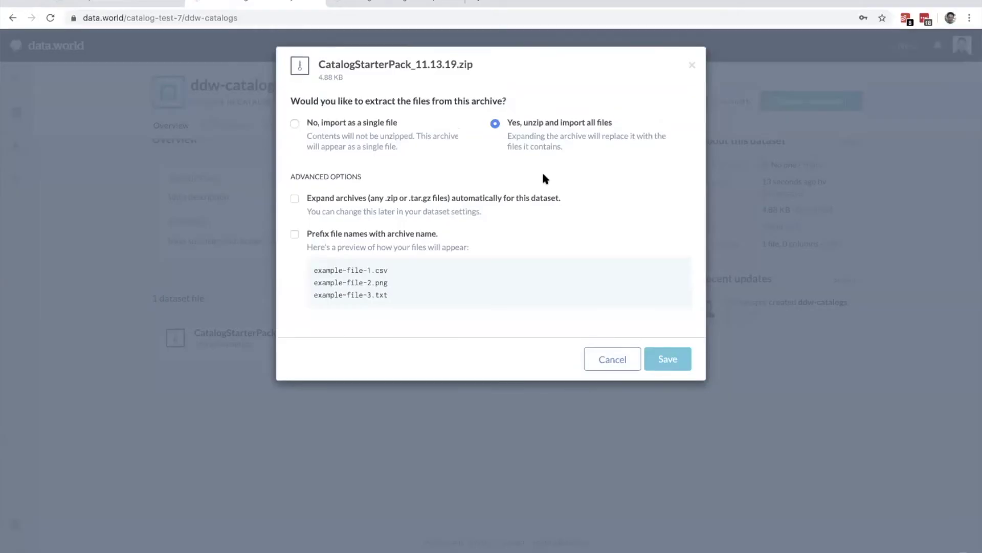
{"action": "left_click", "coordinate": [665, 352]}
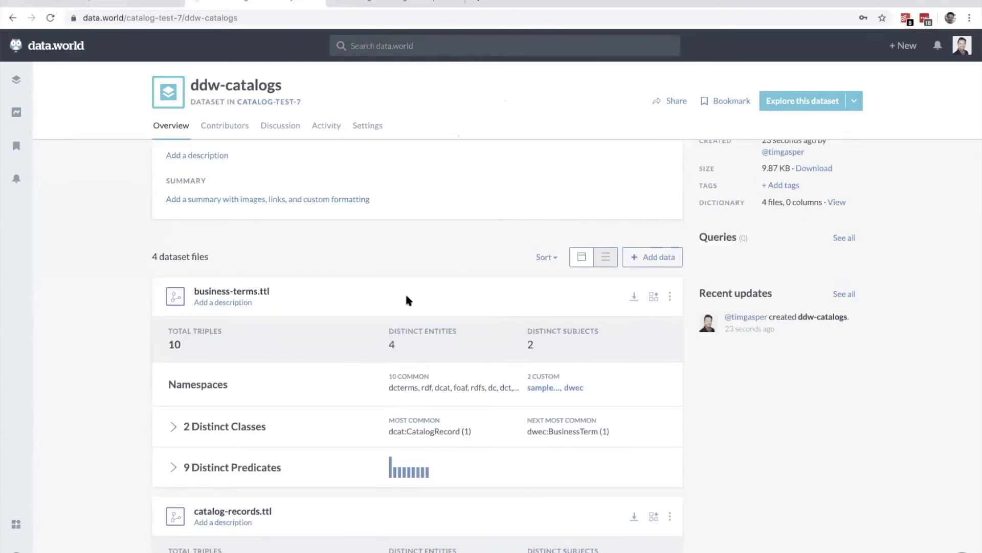
{"action": "scroll", "coordinate": [135, 348], "scroll_direction": "down", "scroll_amount": 6}
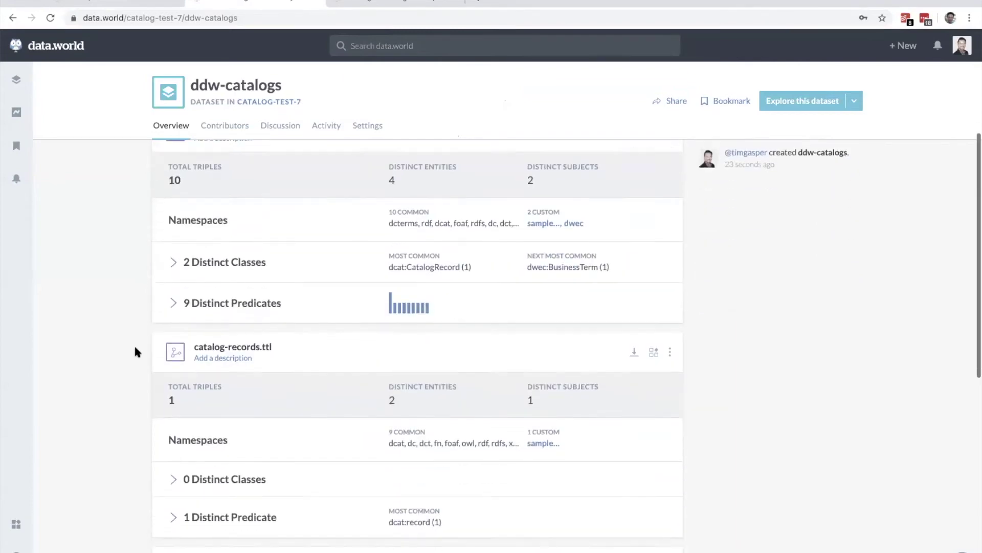
{"action": "scroll", "coordinate": [136, 351], "scroll_direction": "down", "scroll_amount": 5}
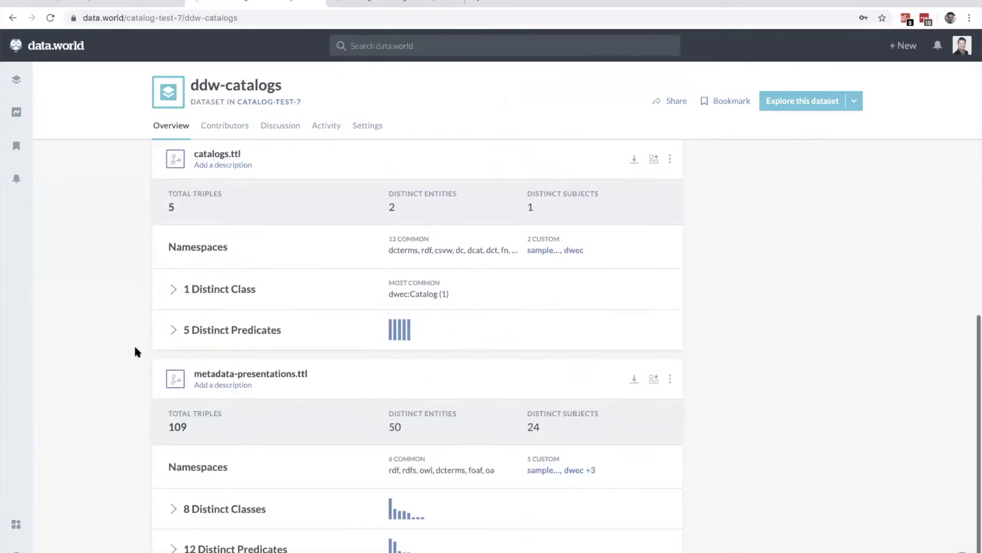
{"action": "scroll", "coordinate": [135, 352], "scroll_direction": "up", "scroll_amount": 10}
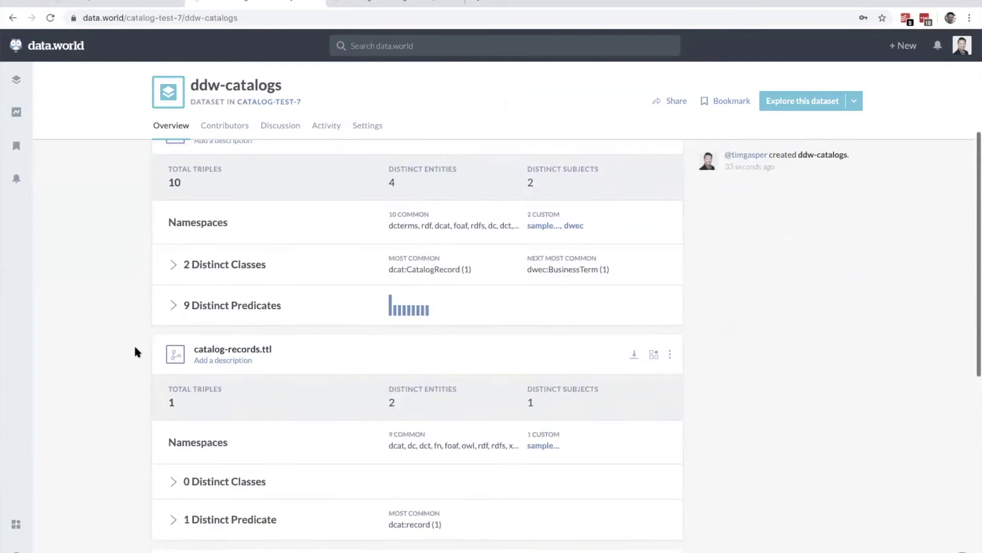
{"action": "scroll", "coordinate": [135, 351], "scroll_direction": "up", "scroll_amount": 3}
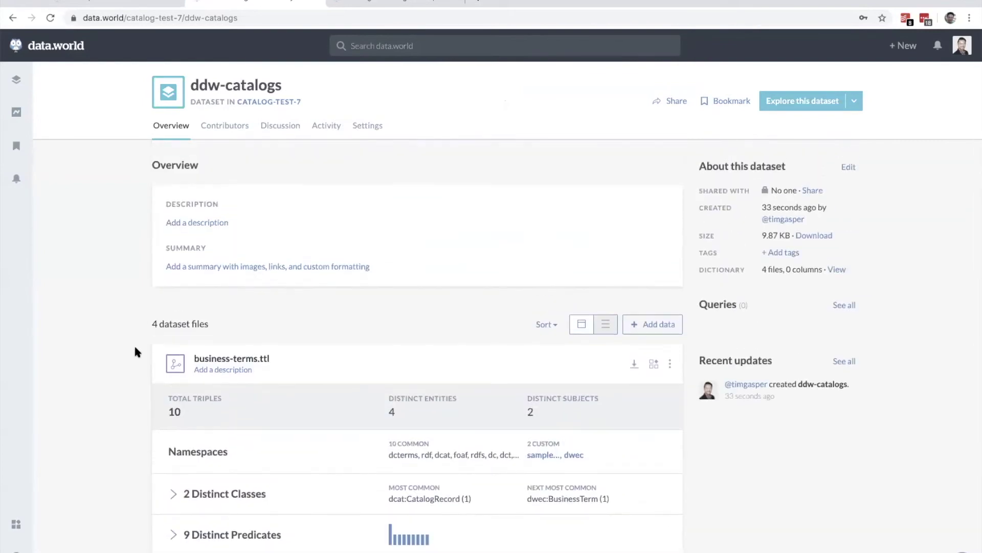
{"action": "left_click", "coordinate": [360, 4]}
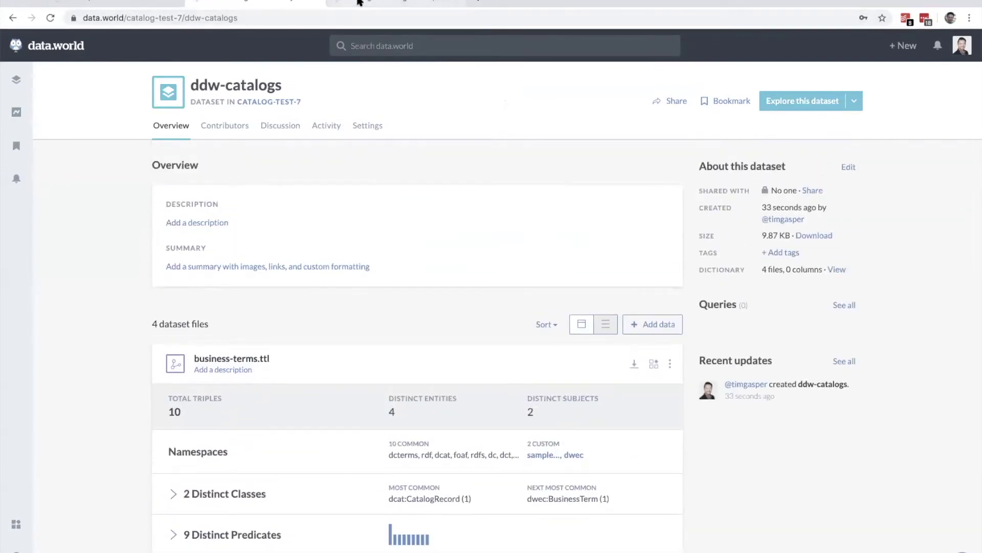
Step: Review the Business Glossary's Rating term with its full description, then return to the catalog-test-7 Catalog page
{"action": "key", "text": "ctrl+r"}
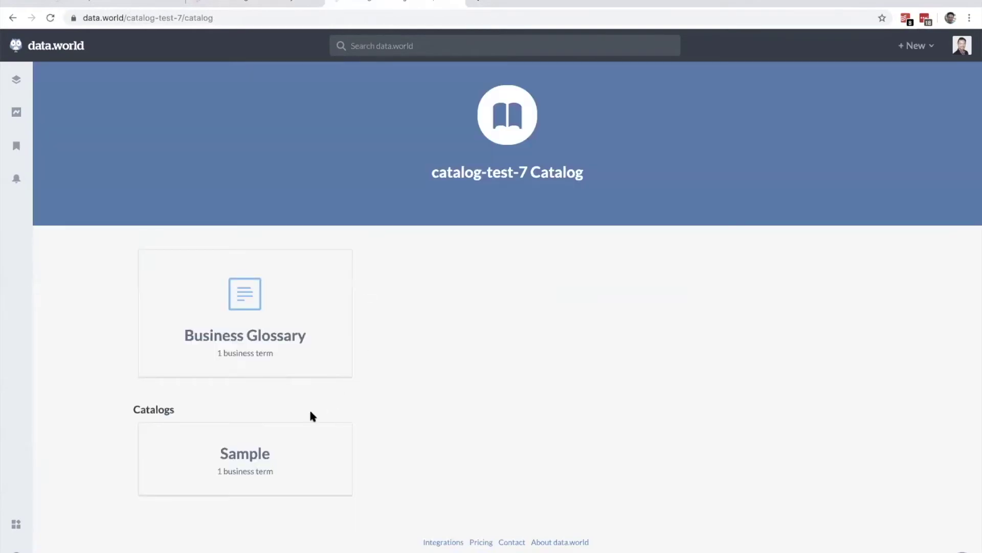
{"action": "left_click", "coordinate": [256, 338]}
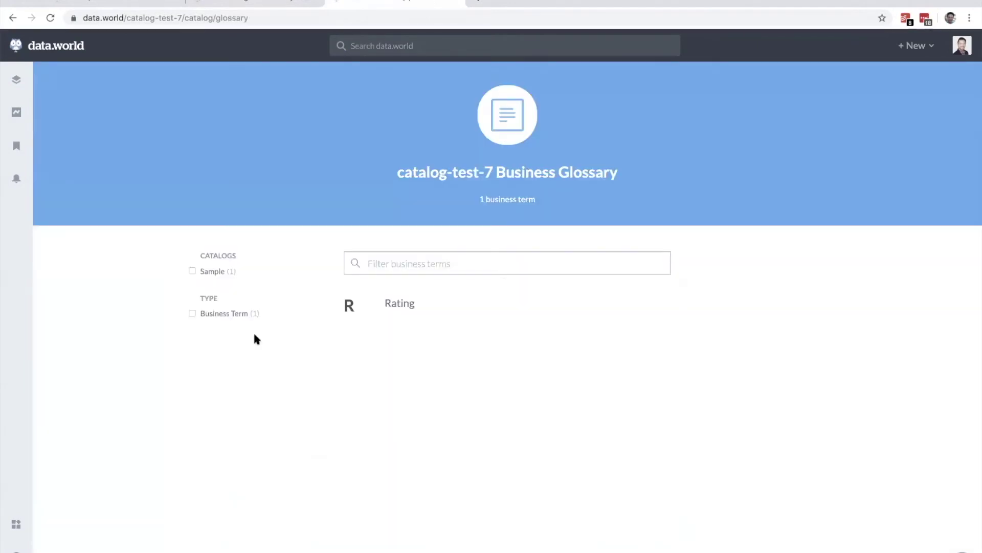
{"action": "left_click", "coordinate": [406, 302]}
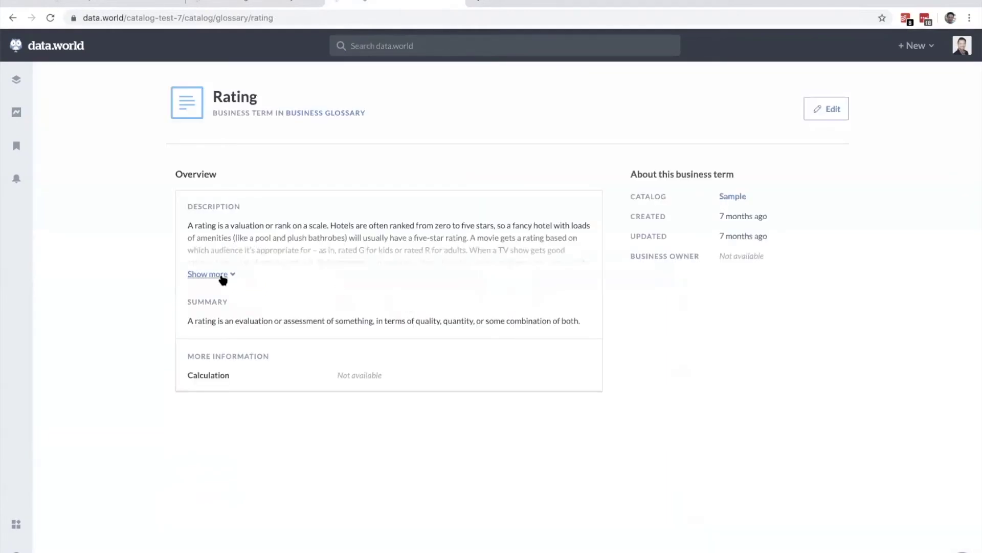
{"action": "left_click", "coordinate": [220, 275]}
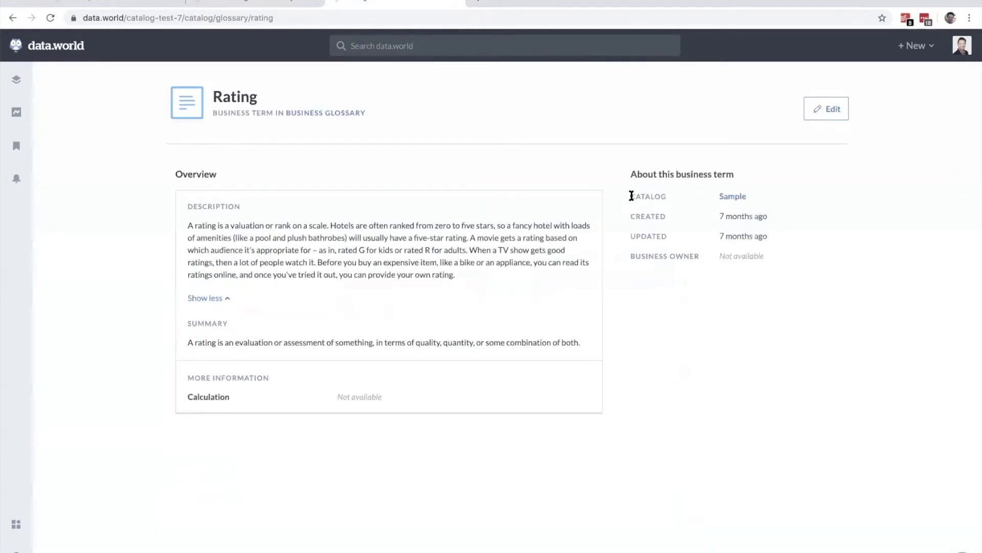
{"action": "left_click_drag", "start_coordinate": [632, 196], "coordinate": [724, 264]}
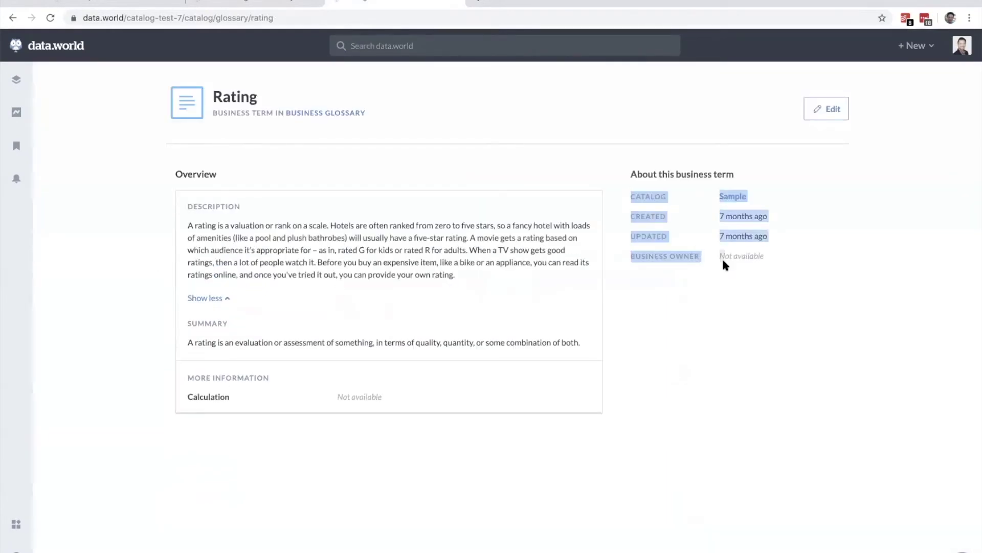
{"action": "left_click", "coordinate": [798, 274]}
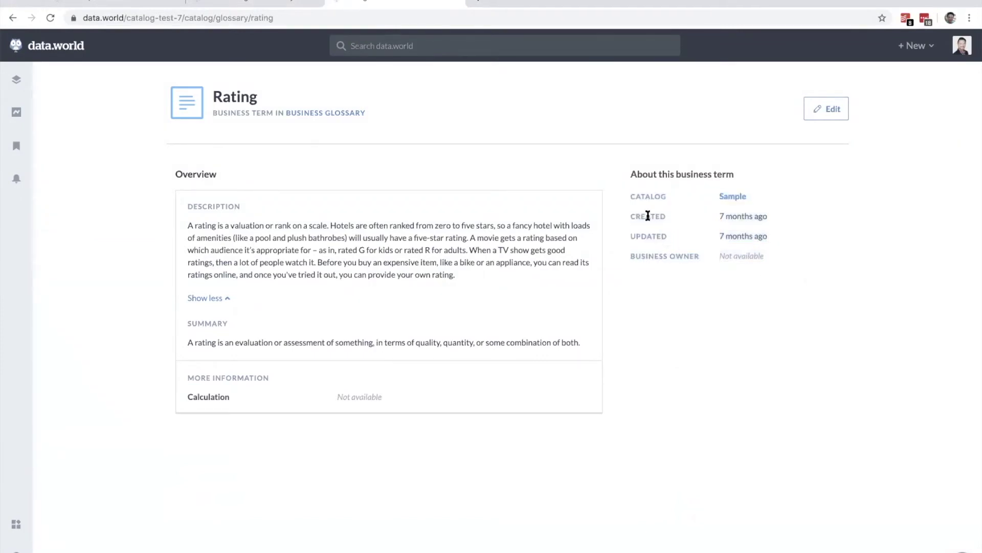
{"action": "left_click_drag", "start_coordinate": [185, 397], "coordinate": [419, 404]}
{"action": "left_click", "coordinate": [136, 222]}
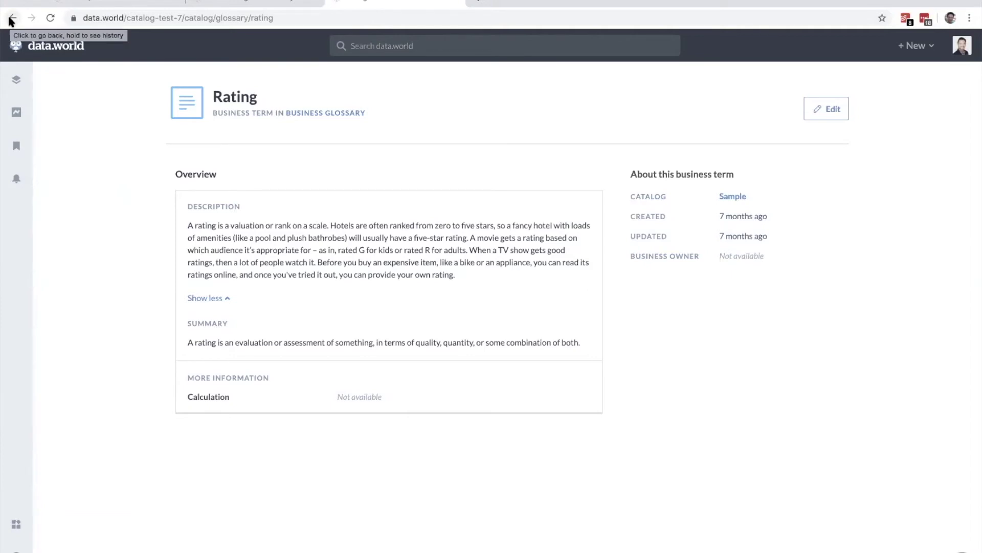
{"action": "left_click", "coordinate": [11, 19]}
{"action": "left_click", "coordinate": [11, 19]}
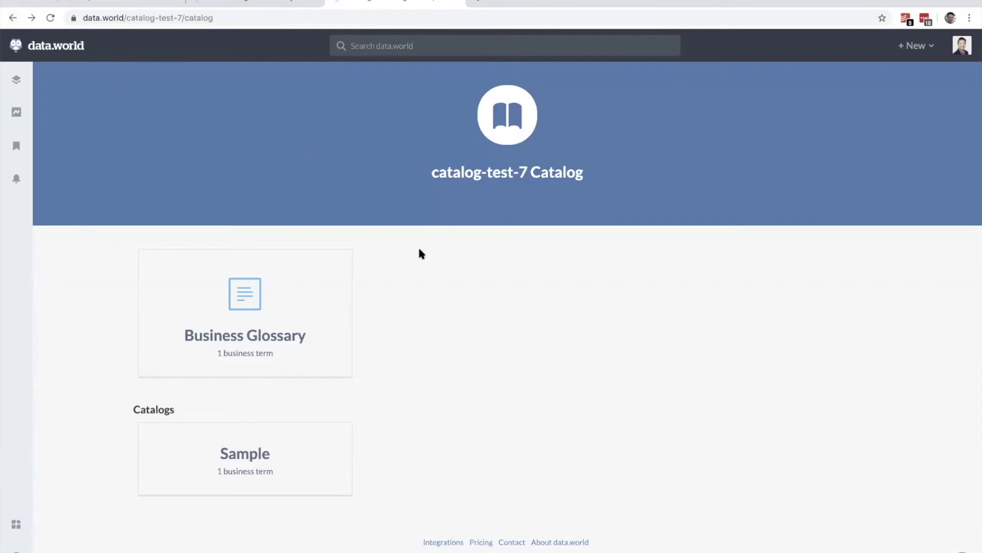
Step: Upload snowflake.dwec.ttl and tableauserver.tableau_server.dwec.ttl into the ddw-catalogs dataset
{"action": "left_click", "coordinate": [247, 2]}
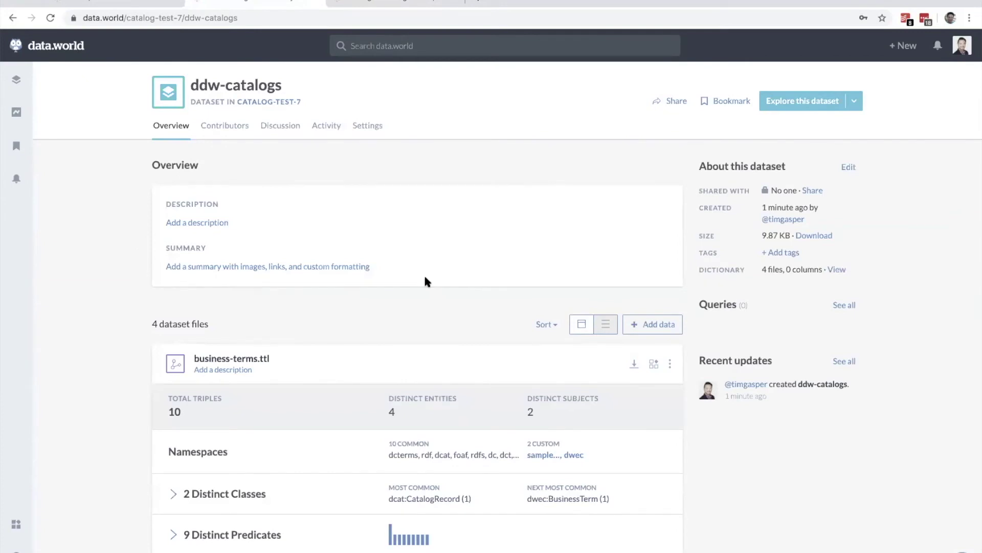
{"action": "key", "text": "super+Tab"}
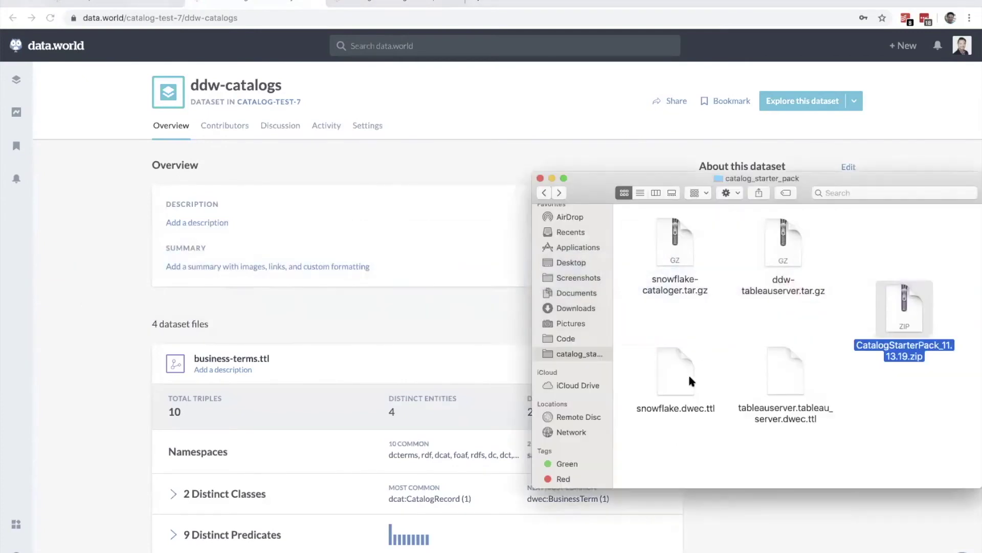
{"action": "left_click", "coordinate": [680, 378]}
{"action": "left_click", "coordinate": [778, 381], "text": "shift"}
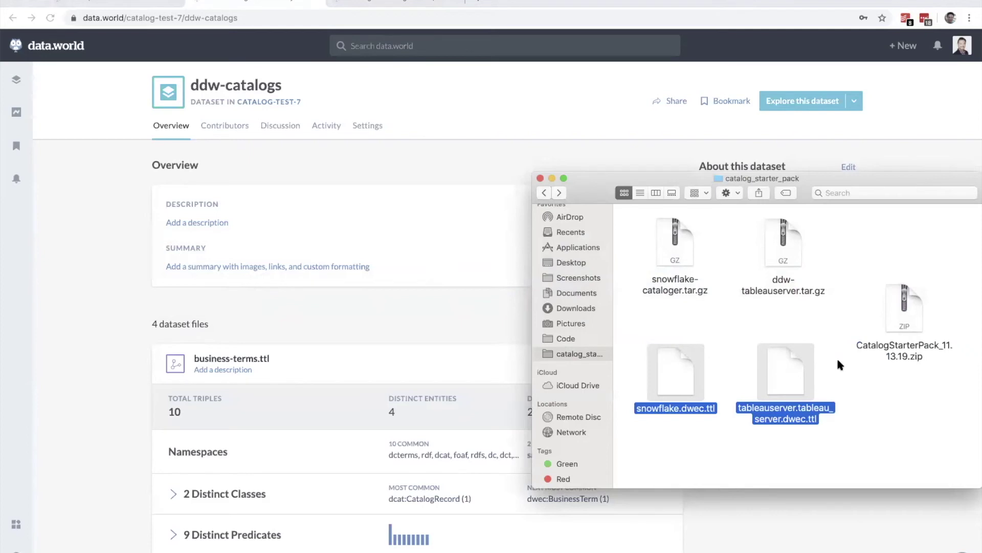
{"action": "left_click_drag", "start_coordinate": [784, 373], "coordinate": [437, 344]}
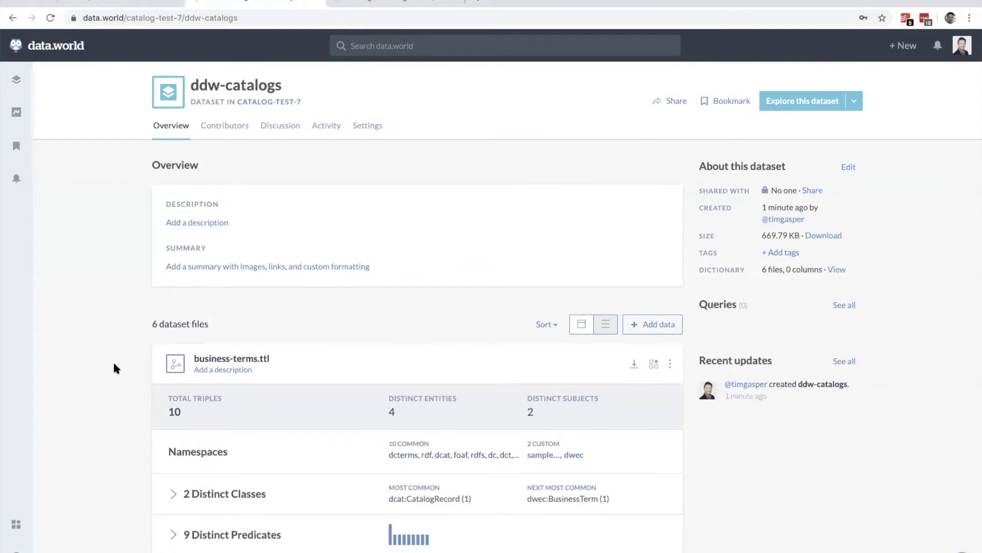
{"action": "scroll", "coordinate": [113, 368], "scroll_direction": "down", "scroll_amount": 15}
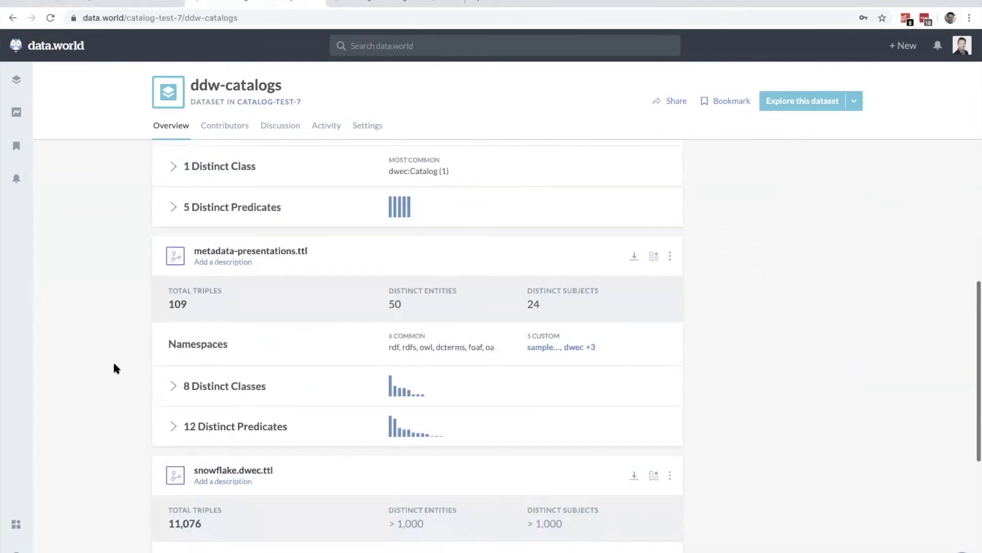
{"action": "scroll", "coordinate": [114, 367], "scroll_direction": "down", "scroll_amount": 3}
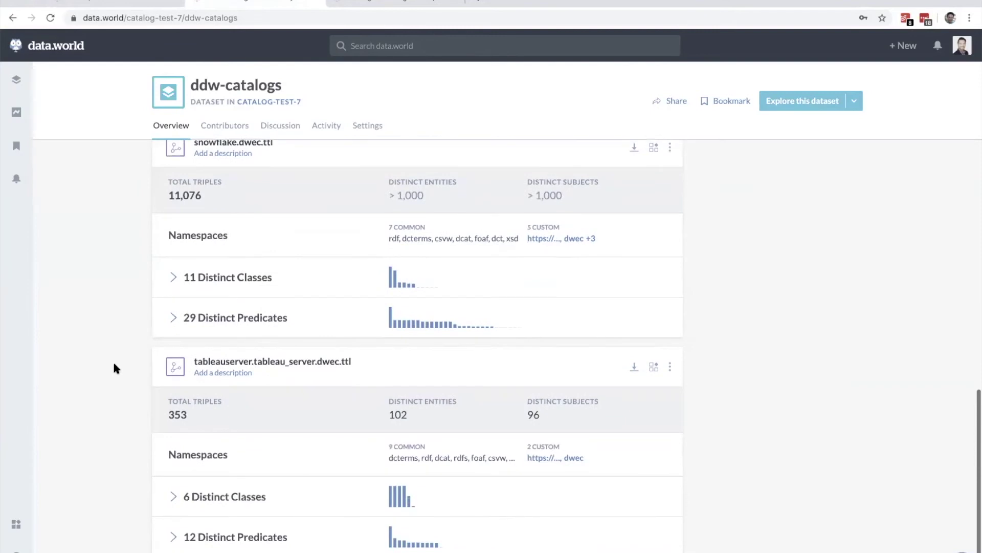
{"action": "left_click", "coordinate": [368, 2]}
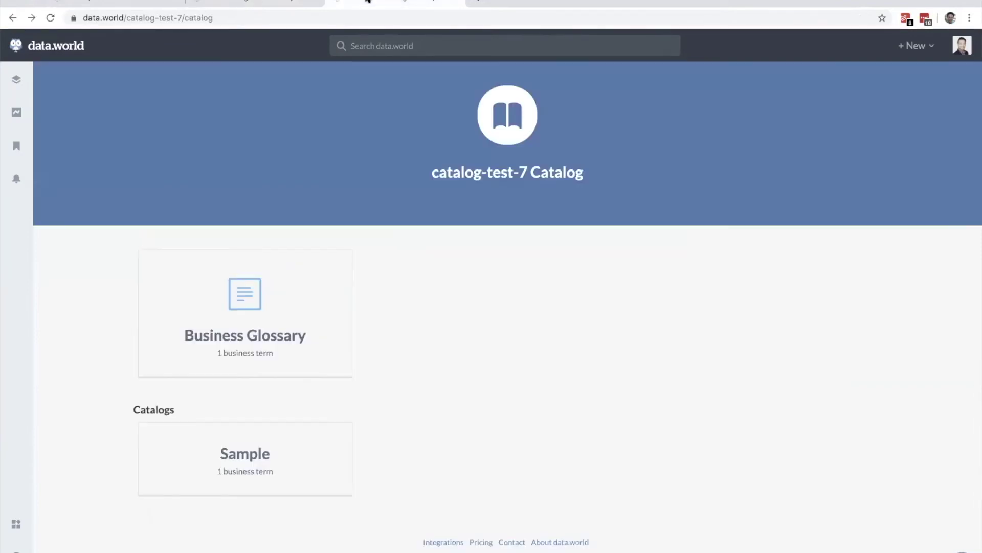
Step: Reload the catalog, open the 126-table Data Catalog and filter its tables by 'retail'
{"action": "key", "text": "ctrl+r"}
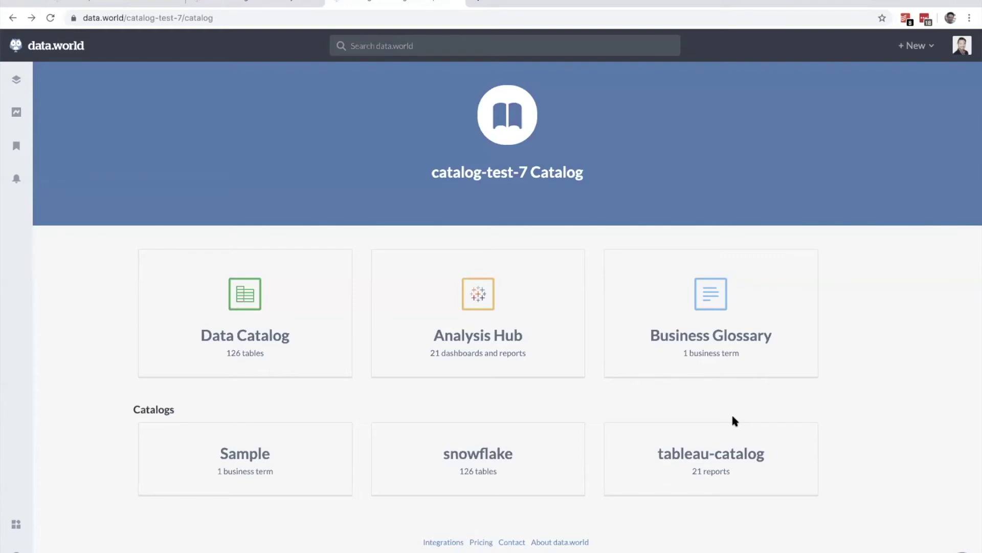
{"action": "left_click", "coordinate": [259, 340]}
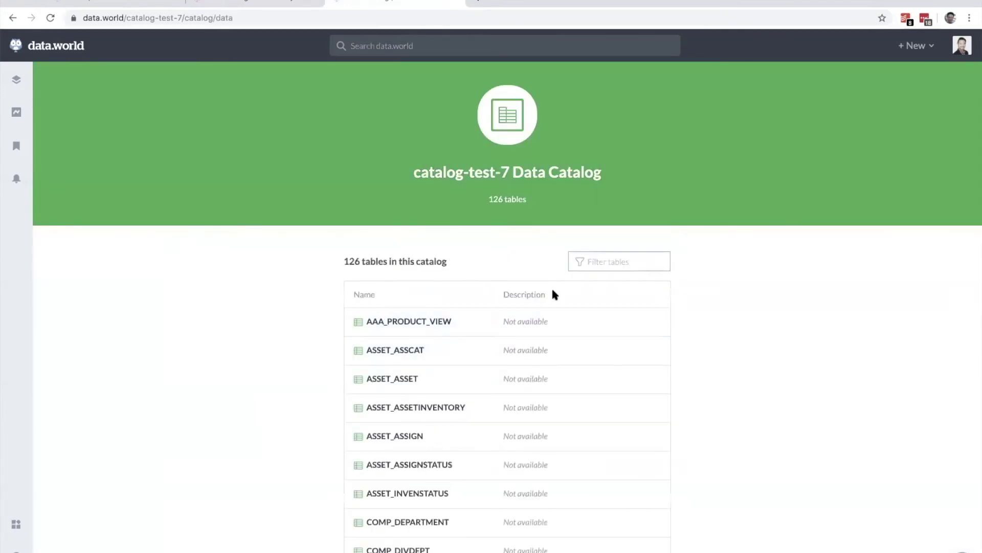
{"action": "left_click", "coordinate": [602, 266]}
{"action": "type", "text": "review"}
{"action": "type", "text": "tail"}
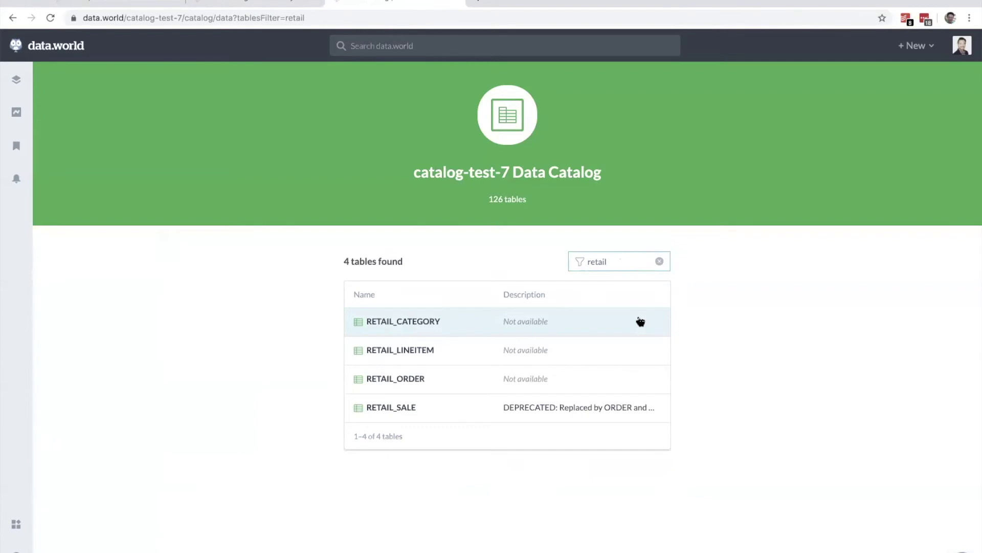
Step: Open RETAIL_ORDER and describe it as 'This is the core table where order information lives.'
{"action": "left_click", "coordinate": [376, 382]}
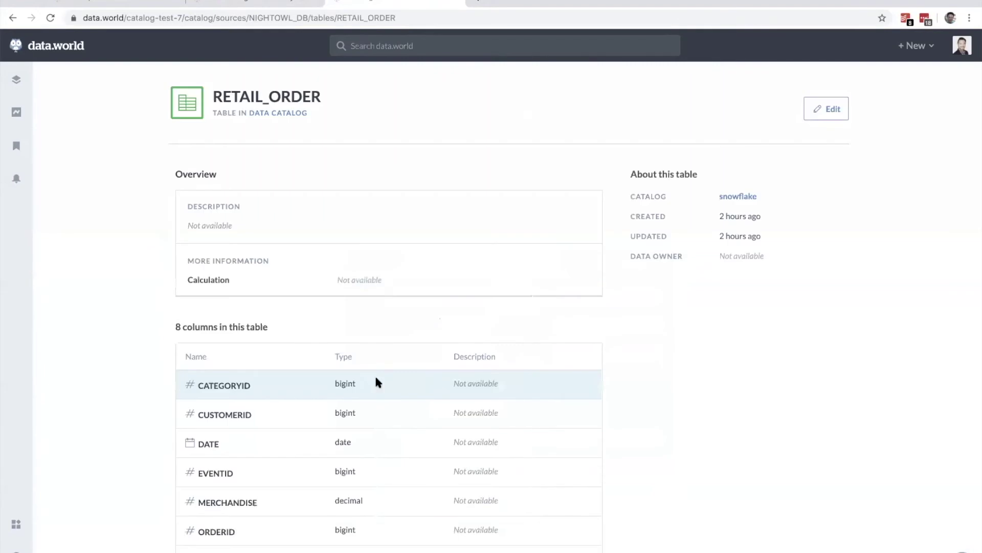
{"action": "scroll", "coordinate": [648, 362], "scroll_direction": "down", "scroll_amount": 2}
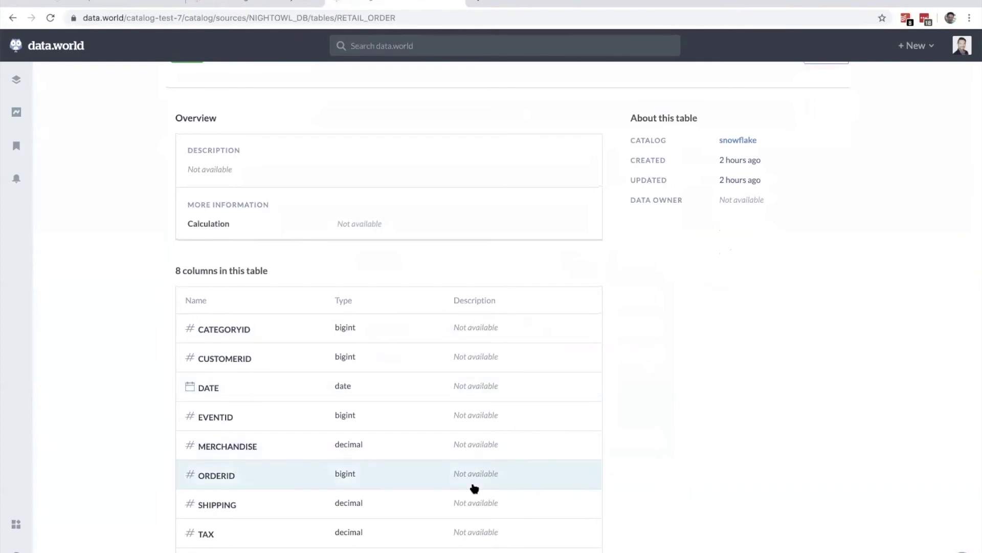
{"action": "scroll", "coordinate": [531, 434], "scroll_direction": "up", "scroll_amount": 2}
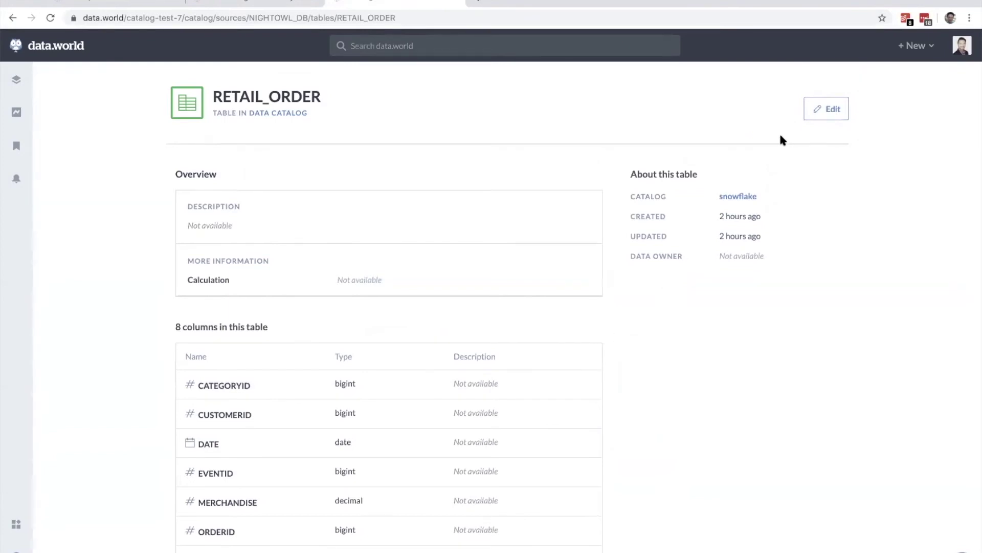
{"action": "left_click", "coordinate": [834, 108]}
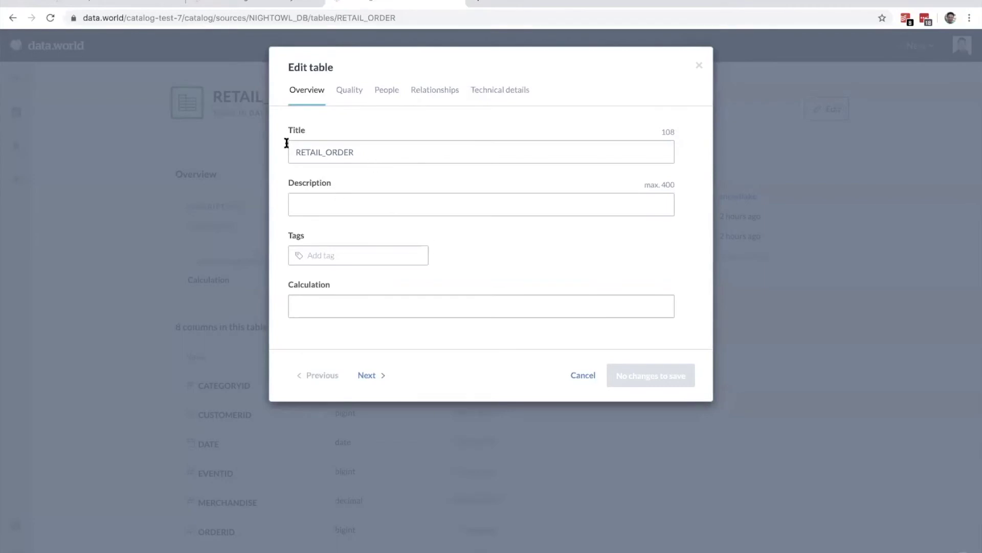
{"action": "left_click", "coordinate": [322, 205]}
{"action": "type", "text": "T"}
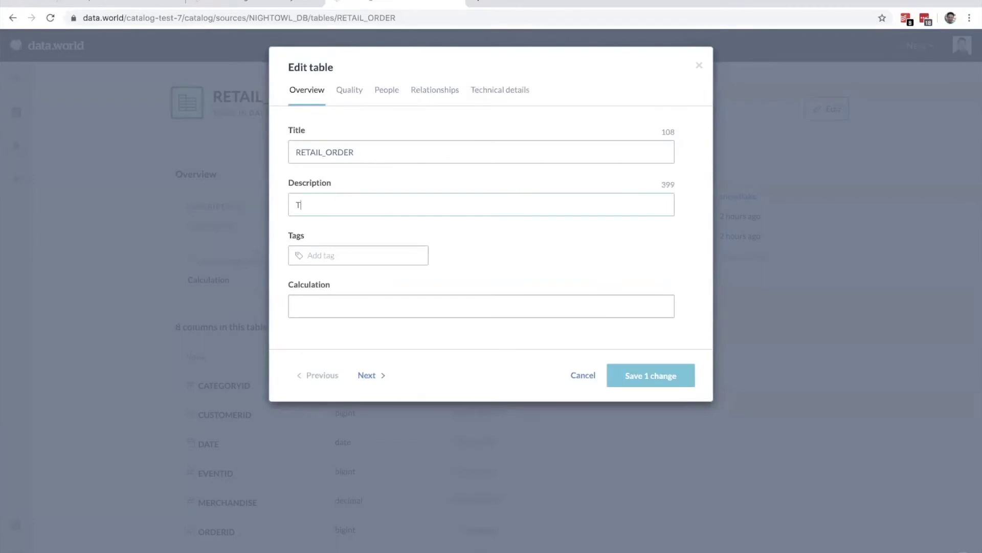
{"action": "type", "text": "his is the core table where order information lives"}
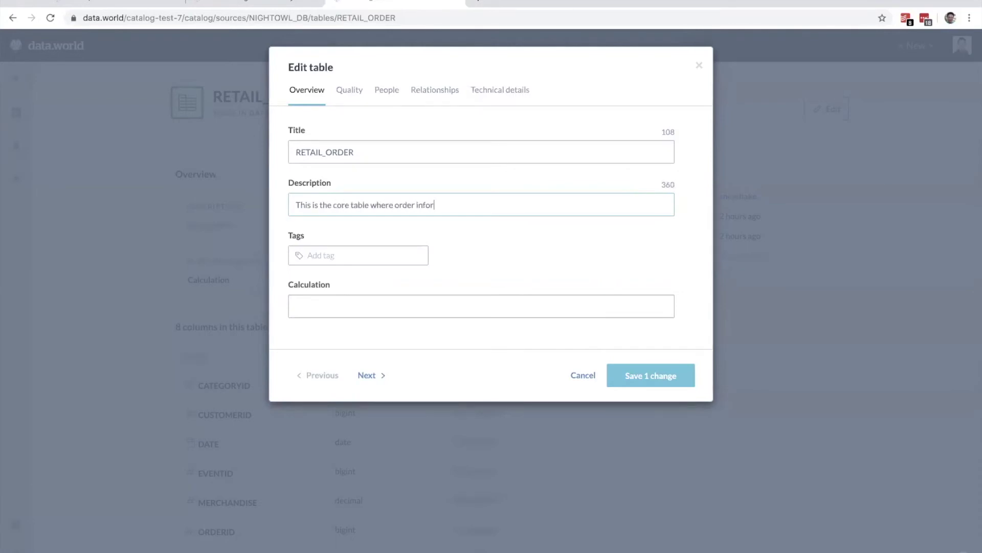
Step: Tag the table 'sales' and 'orders' and save both changes
{"action": "left_click", "coordinate": [337, 263]}
{"action": "type", "text": "sales"}
{"action": "key", "text": "Return"}
{"action": "type", "text": "orders"}
{"action": "key", "text": "Return"}
{"action": "left_click", "coordinate": [651, 376]}
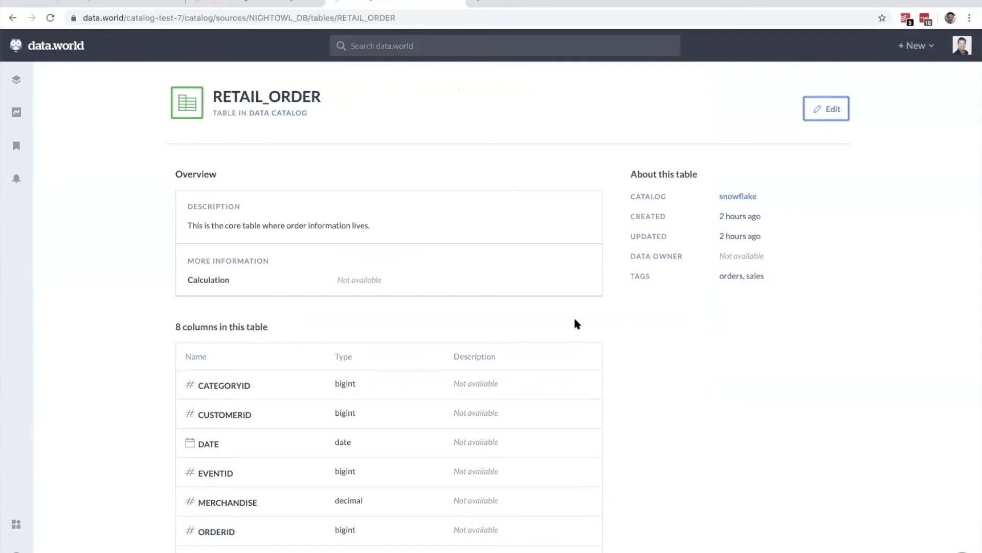
{"action": "scroll", "coordinate": [576, 323], "scroll_direction": "down", "scroll_amount": 2}
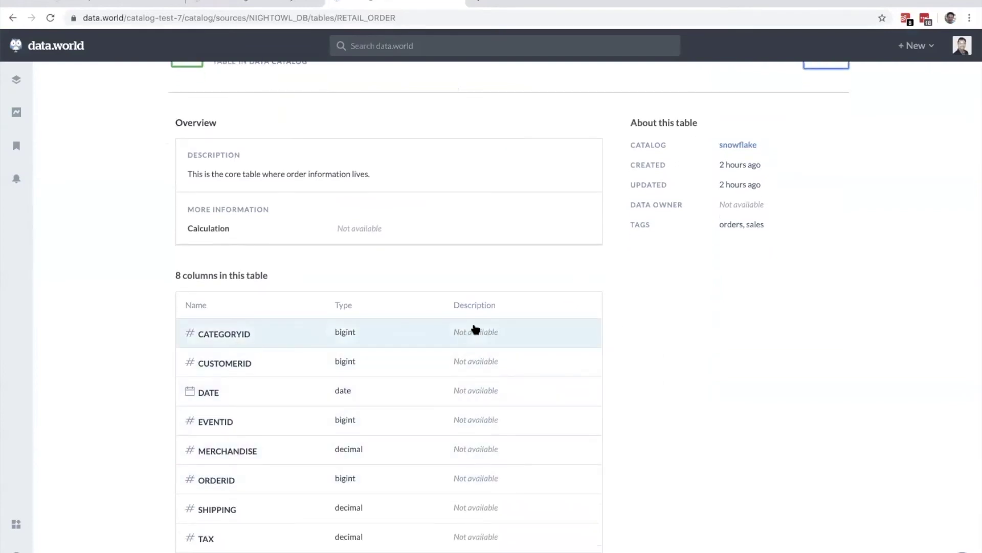
{"action": "scroll", "coordinate": [534, 265], "scroll_direction": "up", "scroll_amount": 2}
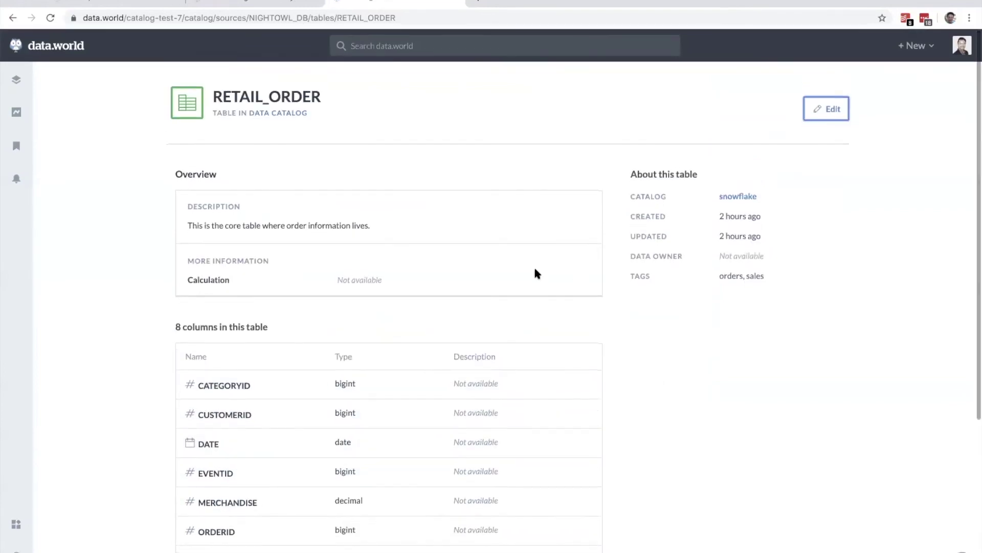
Step: Go back to the catalog overview and open the Product dashboard from the Analysis Hub
{"action": "right_click", "coordinate": [12, 19]}
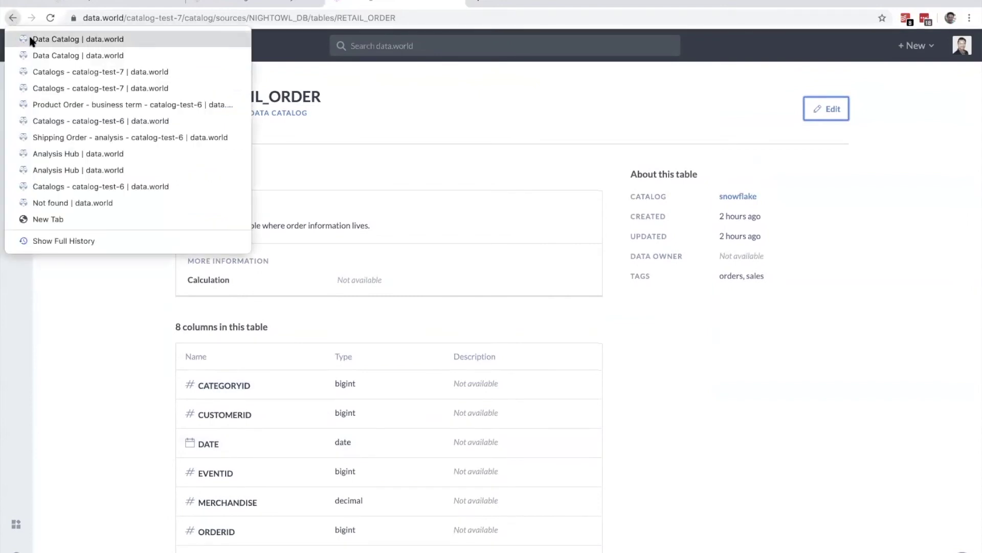
{"action": "left_click", "coordinate": [53, 56]}
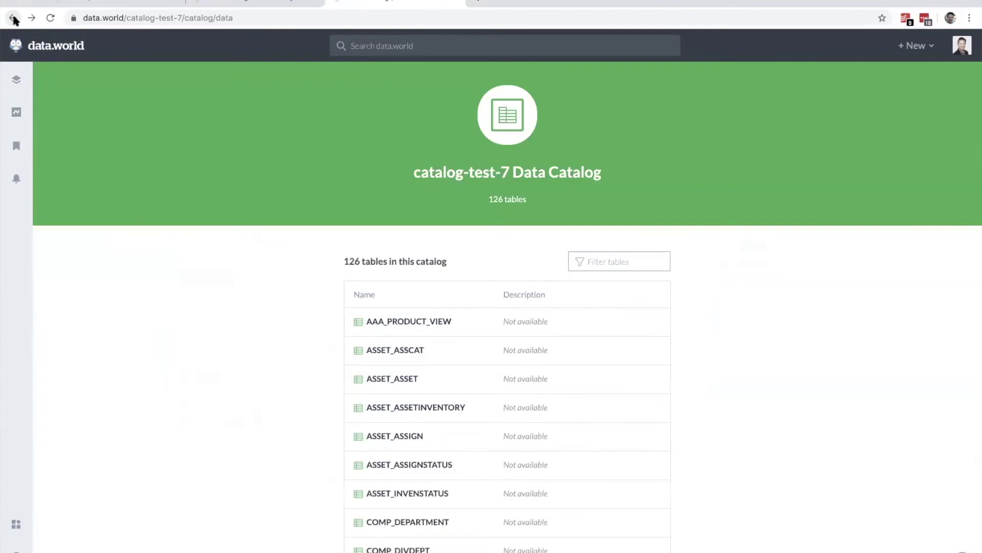
{"action": "left_click", "coordinate": [13, 18]}
{"action": "left_click", "coordinate": [474, 333]}
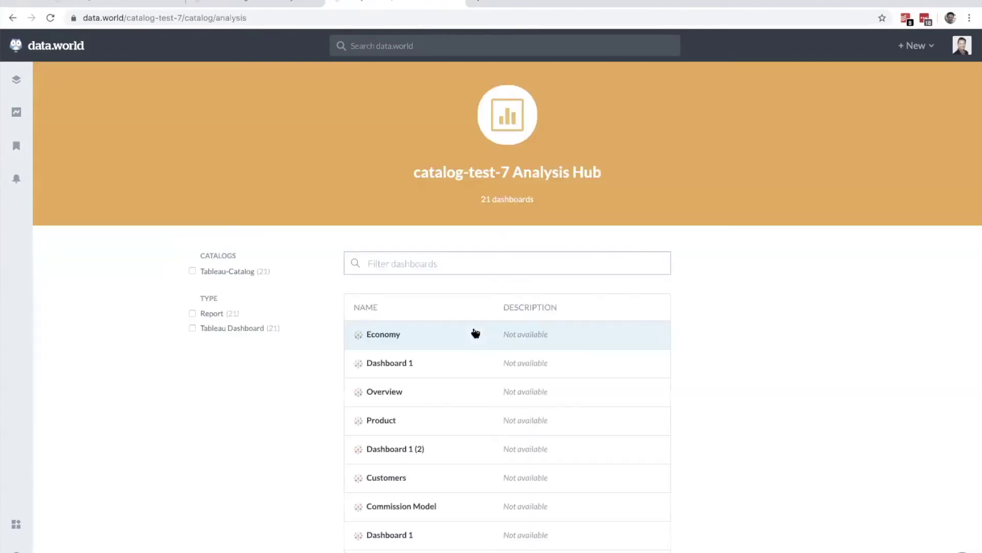
{"action": "scroll", "coordinate": [713, 437], "scroll_direction": "down", "scroll_amount": 2}
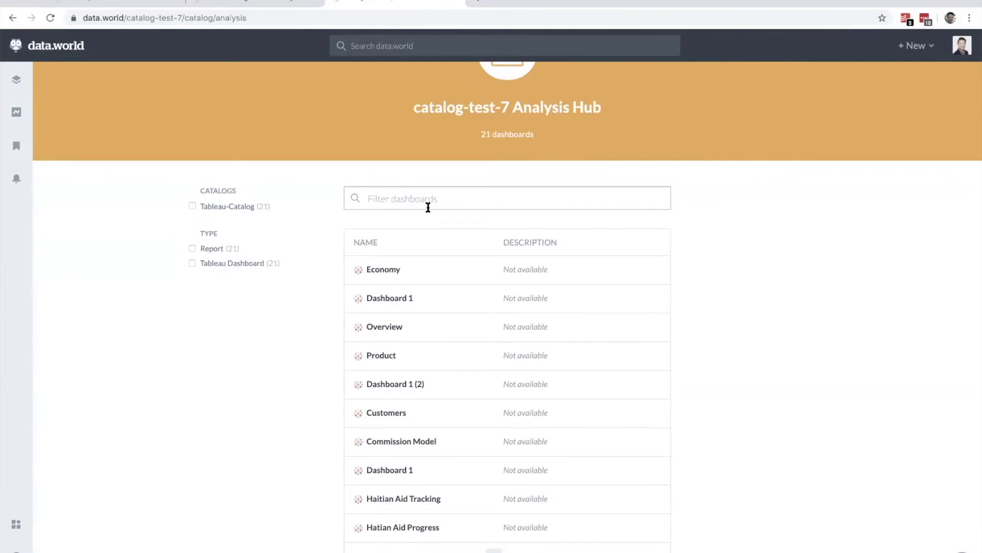
{"action": "left_click", "coordinate": [377, 357]}
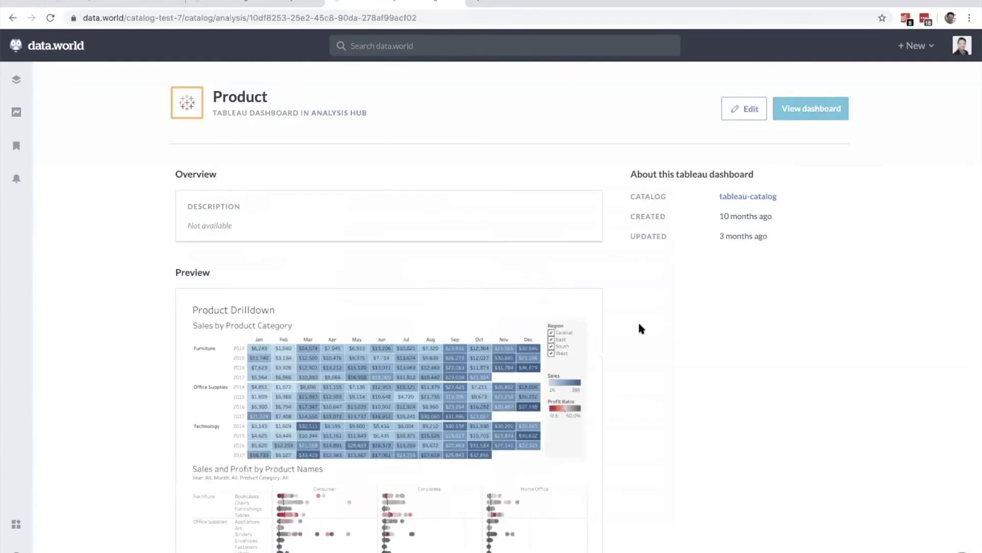
{"action": "scroll", "coordinate": [640, 328], "scroll_direction": "down", "scroll_amount": 1}
{"action": "scroll", "coordinate": [639, 328], "scroll_direction": "down", "scroll_amount": 2}
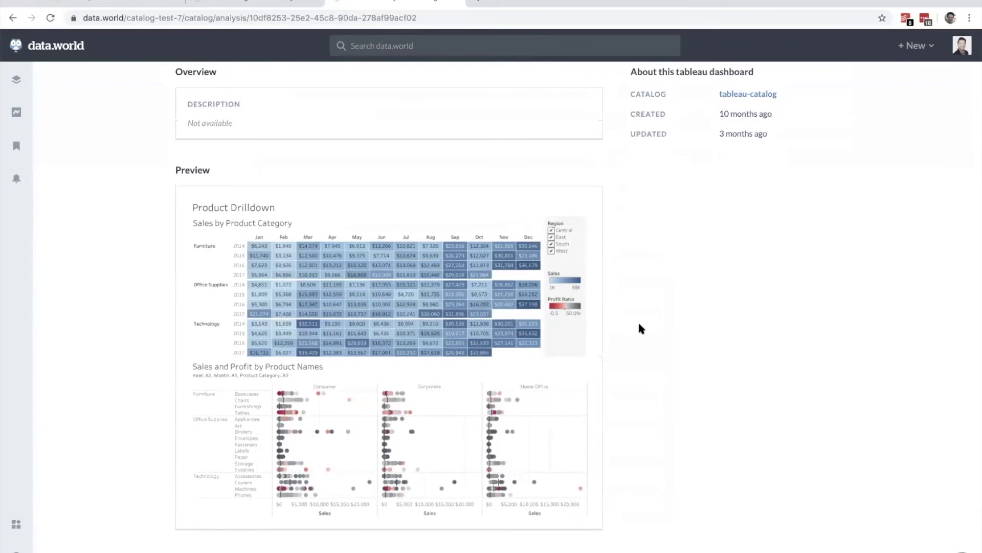
{"action": "scroll", "coordinate": [639, 327], "scroll_direction": "down", "scroll_amount": 1}
{"action": "scroll", "coordinate": [639, 328], "scroll_direction": "down", "scroll_amount": 1}
{"action": "scroll", "coordinate": [640, 327], "scroll_direction": "up", "scroll_amount": 4}
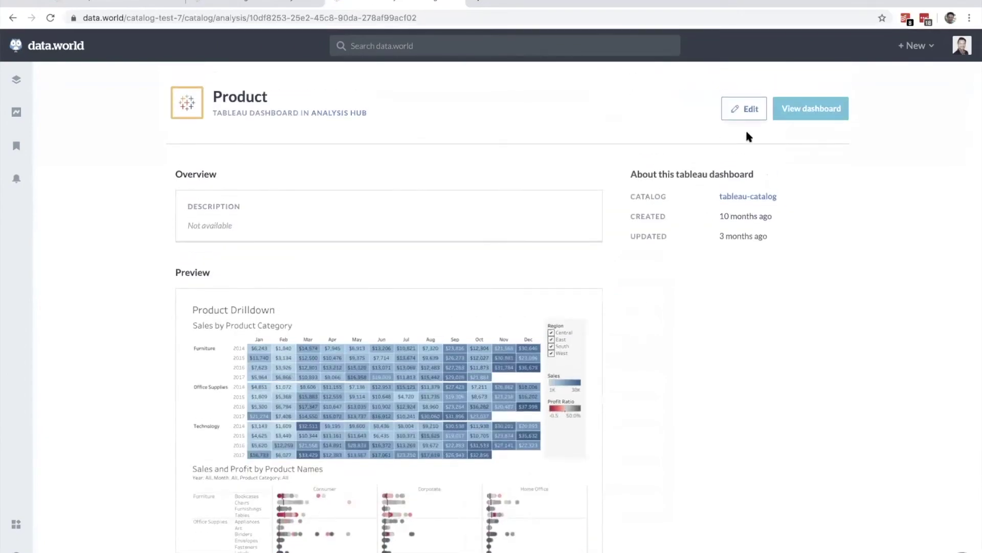
Step: Append ' Order' to the dashboard title so it reads 'Product Order', and save
{"action": "left_click", "coordinate": [745, 109]}
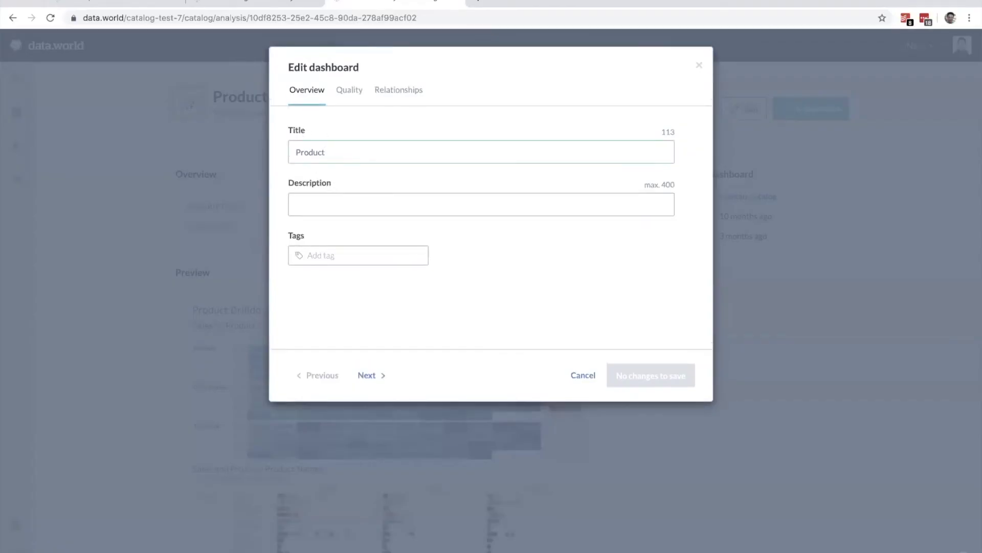
{"action": "type", "text": "Order"}
{"action": "left_click", "coordinate": [657, 380]}
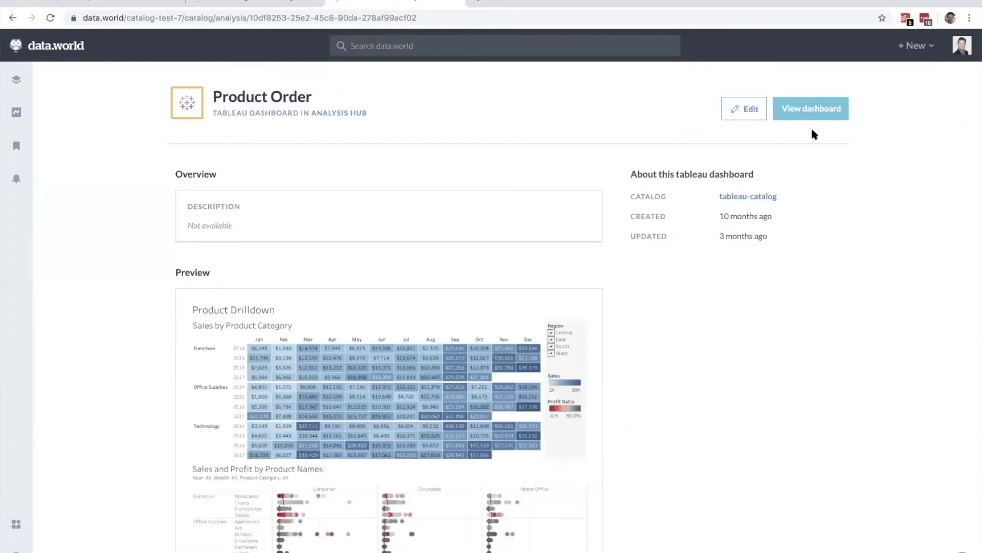
Step: View the Product Drilldown dashboard live in Tableau Server, then return to data.world
{"action": "left_click", "coordinate": [811, 109]}
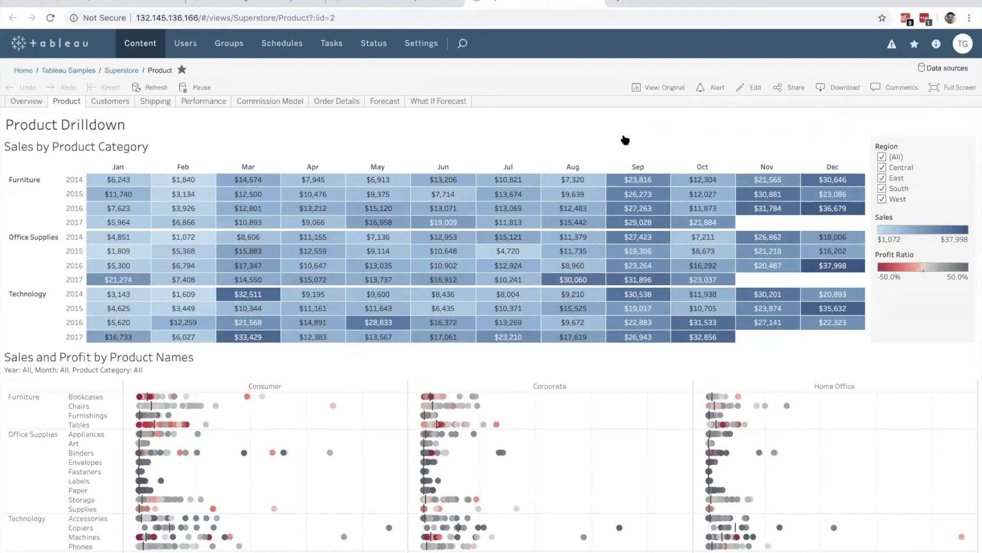
{"action": "left_click", "coordinate": [356, 3]}
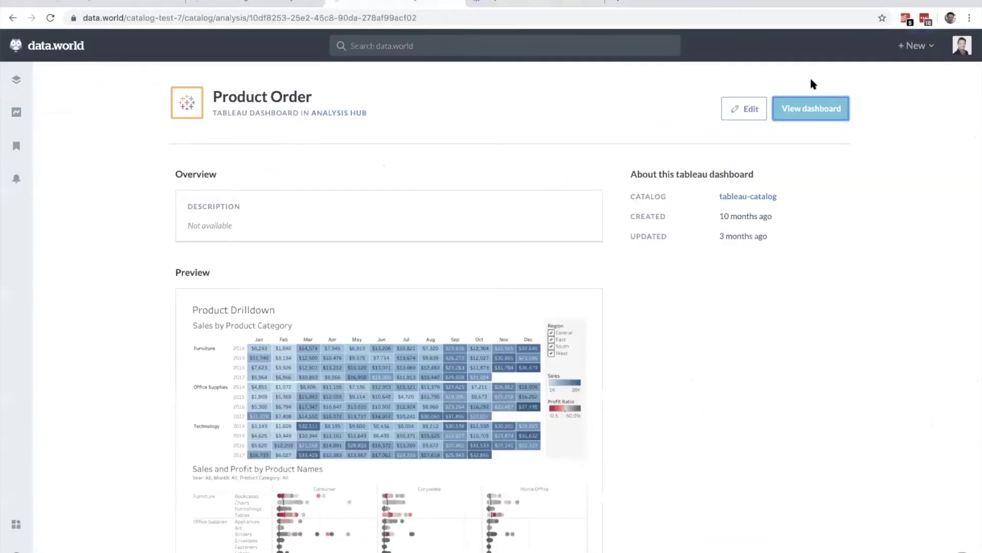
{"action": "left_click", "coordinate": [915, 46]}
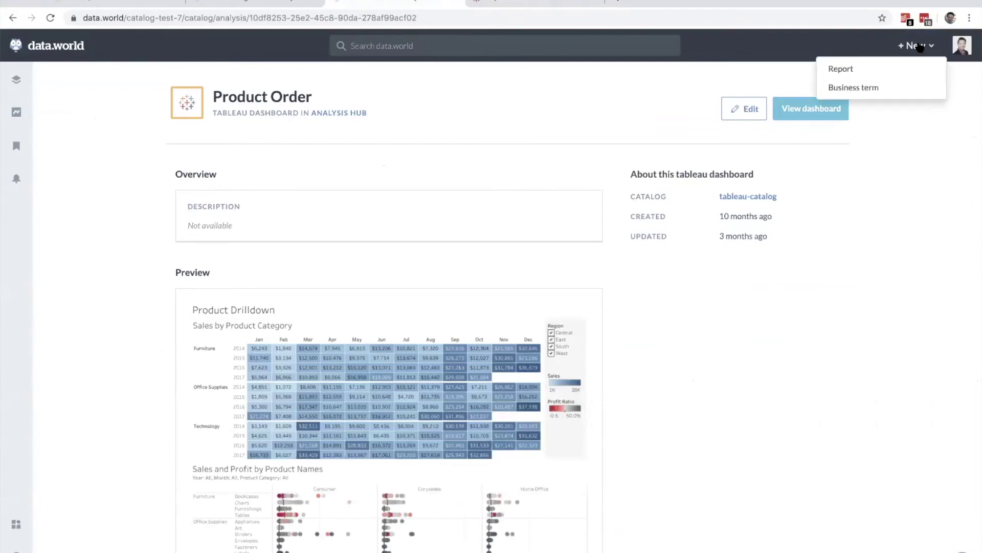
Step: Create a 'Product Order' business term in the Sample catalog
{"action": "left_click", "coordinate": [850, 92]}
{"action": "type", "text": "Product Order"}
{"action": "left_click", "coordinate": [338, 221]}
{"action": "left_click", "coordinate": [345, 313]}
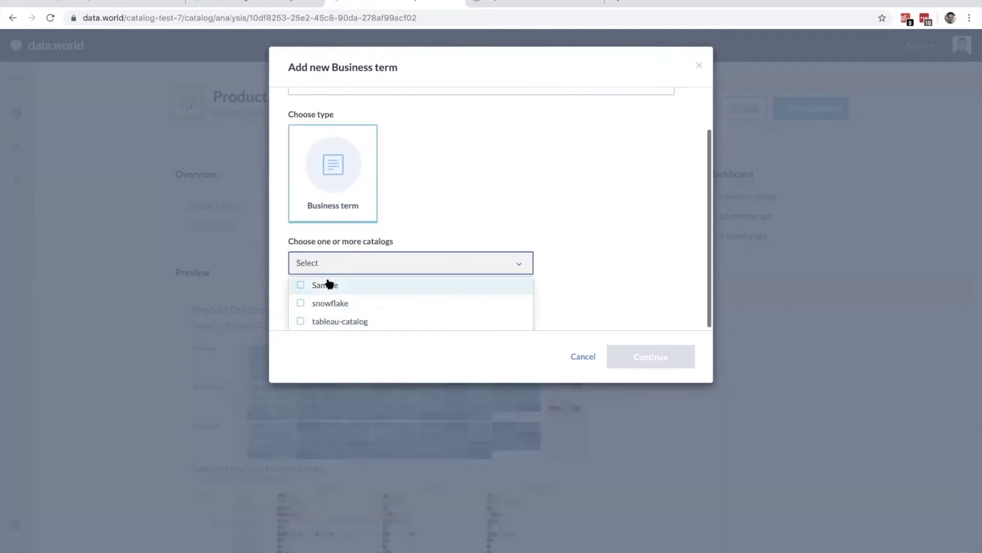
{"action": "left_click", "coordinate": [328, 284]}
{"action": "left_click", "coordinate": [651, 361]}
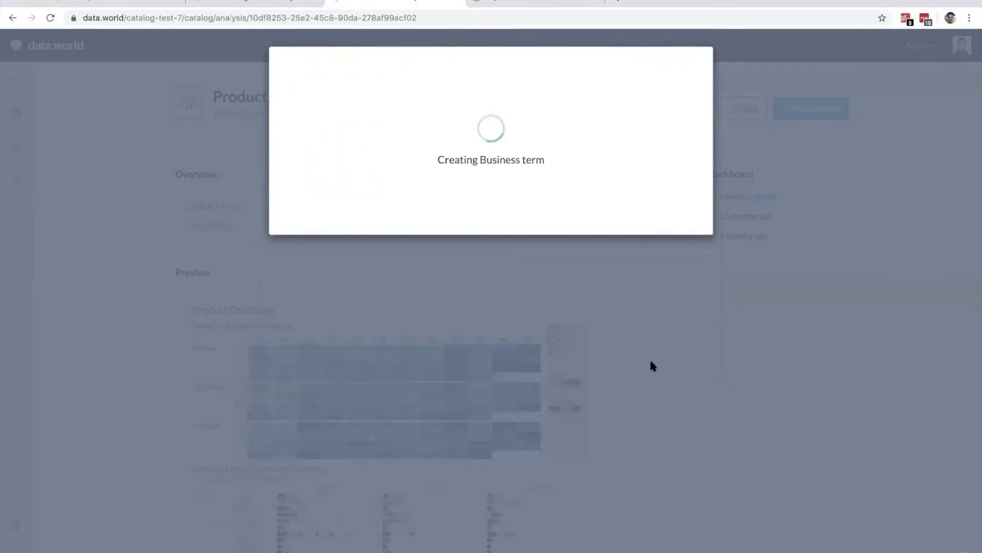
Step: Paste the prepared description and summary into the term from the notes
{"action": "key", "text": "super+Tab"}
{"action": "key", "text": "super+Tab"}
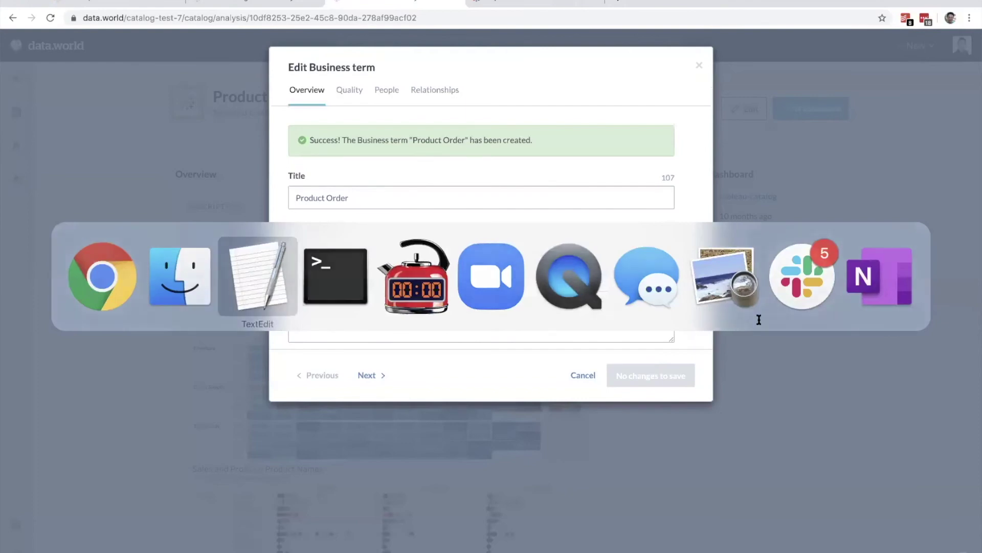
{"action": "scroll", "coordinate": [704, 340], "scroll_direction": "down", "scroll_amount": 3}
{"action": "left_click_drag", "start_coordinate": [589, 326], "coordinate": [911, 327]}
{"action": "key", "text": "super+c"}
{"action": "left_click", "coordinate": [425, 252]}
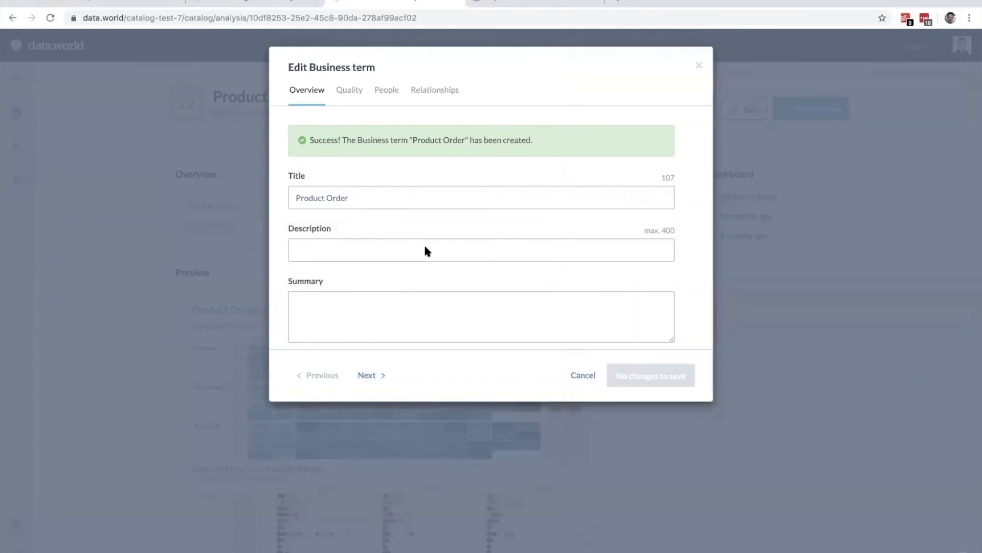
{"action": "key", "text": "super+v"}
{"action": "left_click", "coordinate": [625, 274]}
{"action": "scroll", "coordinate": [798, 323], "scroll_direction": "down", "scroll_amount": 3}
{"action": "left_click_drag", "start_coordinate": [727, 378], "coordinate": [572, 307]}
{"action": "key", "text": "super+c"}
{"action": "left_click", "coordinate": [504, 313]}
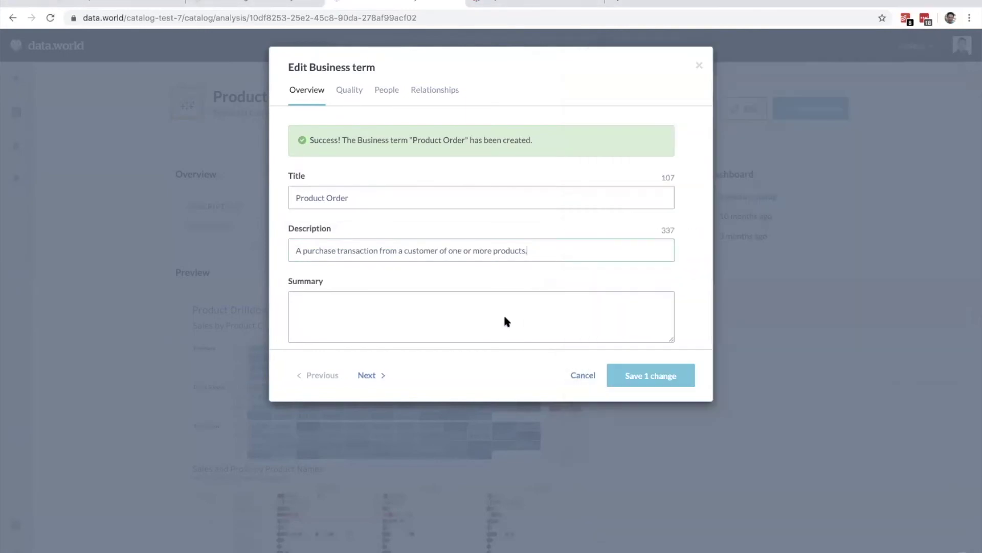
{"action": "key", "text": "super+v"}
Step: Link the Product Order and Order Details dashboards to the term
{"action": "left_click", "coordinate": [435, 92]}
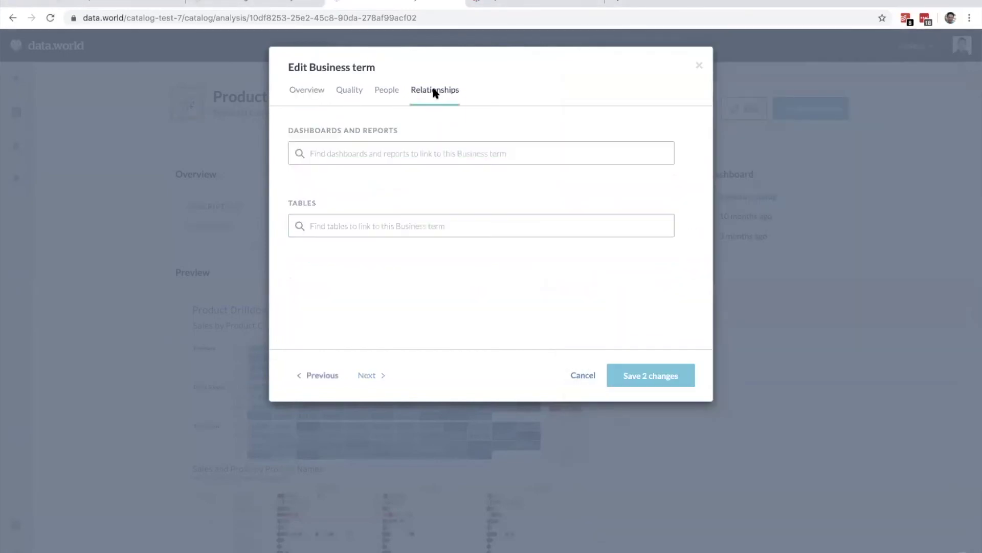
{"action": "type", "text": "order"}
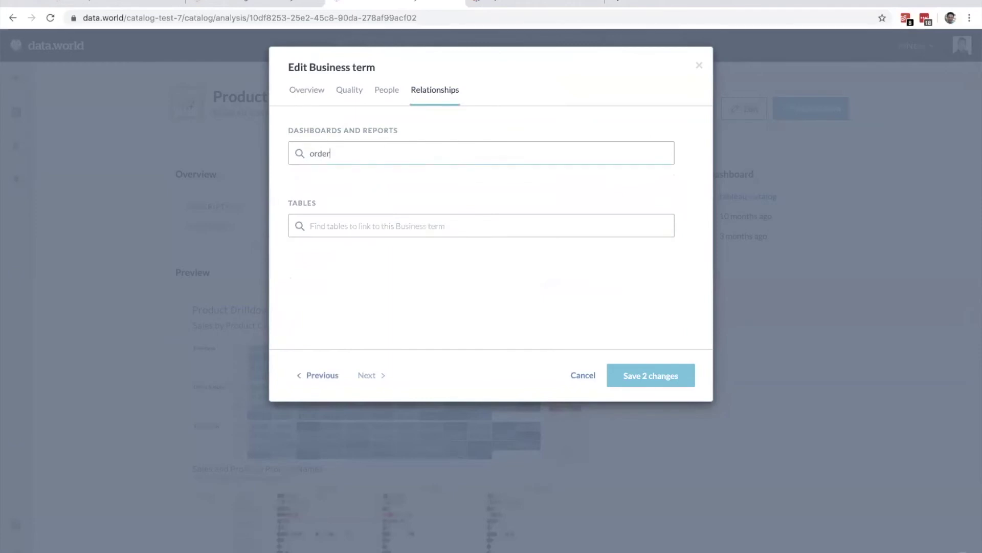
{"action": "left_click", "coordinate": [356, 188]}
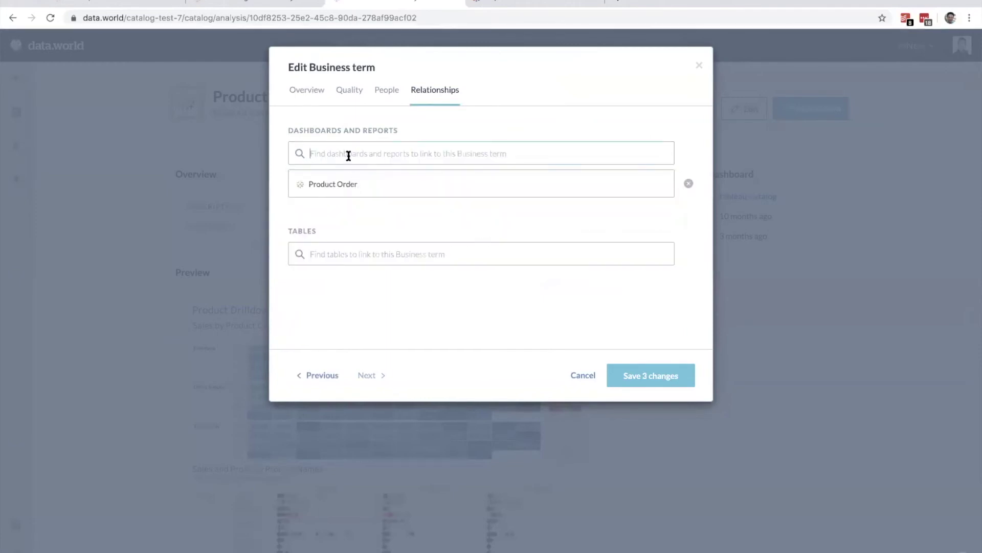
{"action": "type", "text": "order"}
{"action": "left_click", "coordinate": [353, 211]}
Step: Link the RETAIL_ORDER, RETAIL_CATEGORY and RETAIL_LINEITEM tables, then save the term
{"action": "left_click", "coordinate": [355, 282]}
{"action": "type", "text": "retail"}
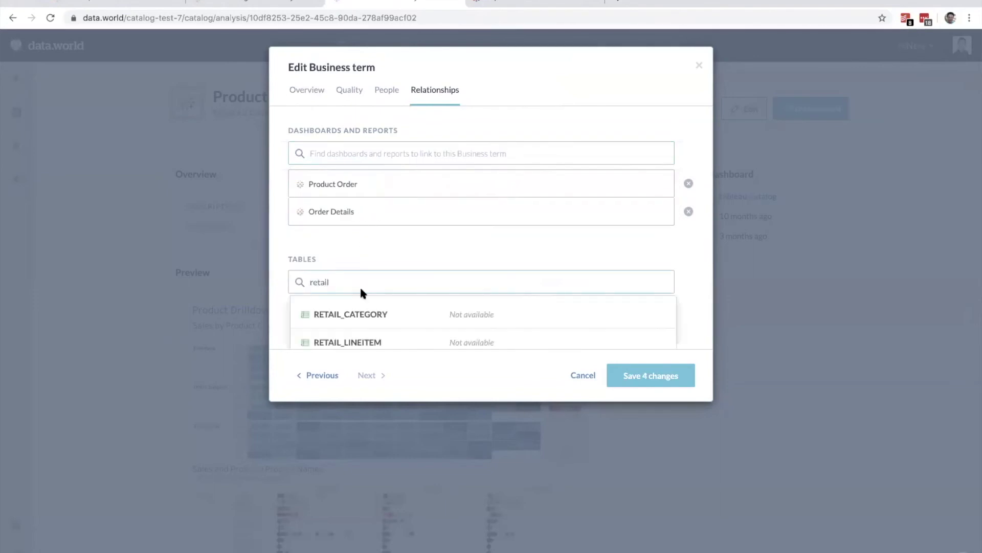
{"action": "scroll", "coordinate": [368, 317], "scroll_direction": "down", "scroll_amount": 1}
{"action": "left_click", "coordinate": [358, 345]}
{"action": "type", "text": "retail"}
{"action": "left_click", "coordinate": [383, 318]}
{"action": "type", "text": "retail"}
{"action": "left_click", "coordinate": [348, 338]}
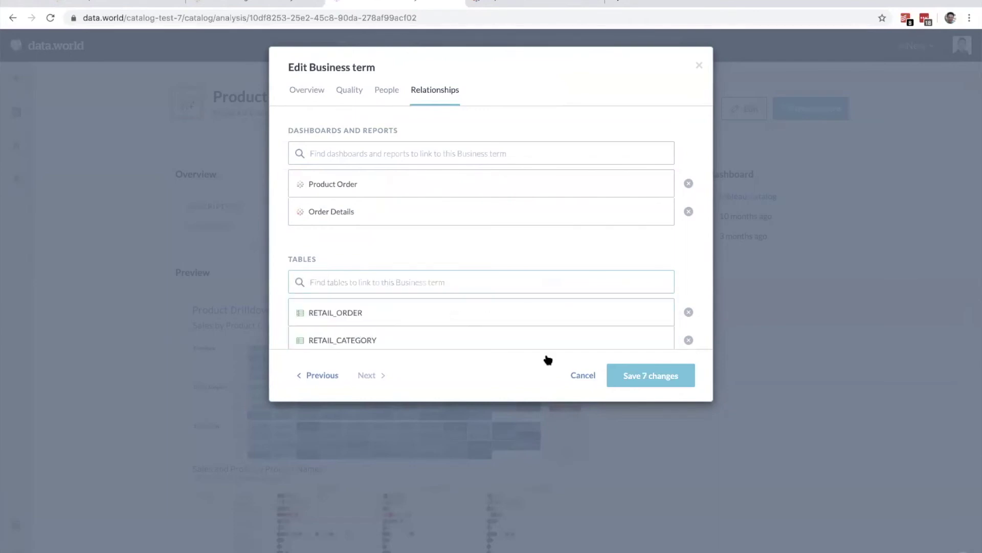
{"action": "left_click", "coordinate": [646, 374]}
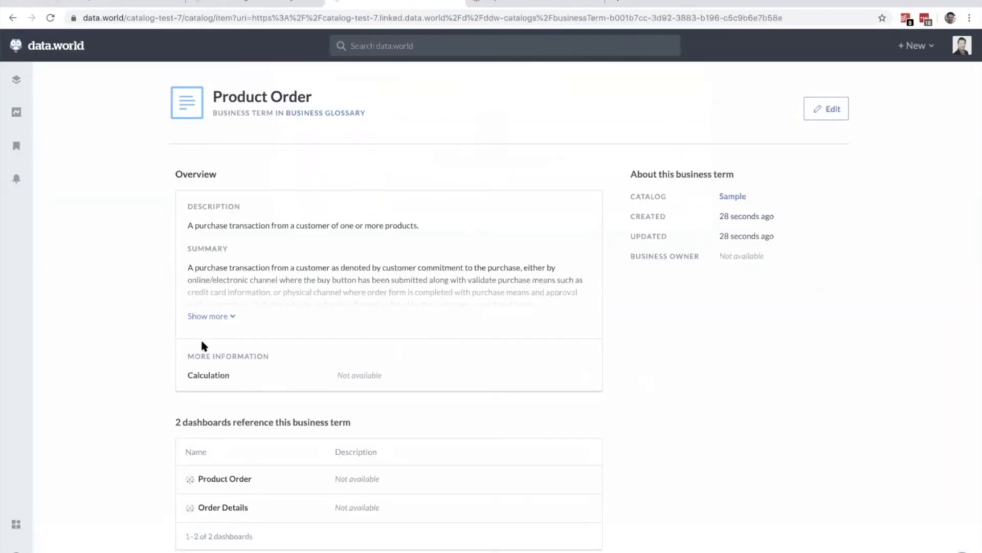
Step: Expand the Product Order term's full summary, then switch to the ddw-catalogs dataset tab
{"action": "left_click", "coordinate": [210, 316]}
{"action": "scroll", "coordinate": [623, 322], "scroll_direction": "down", "scroll_amount": 4}
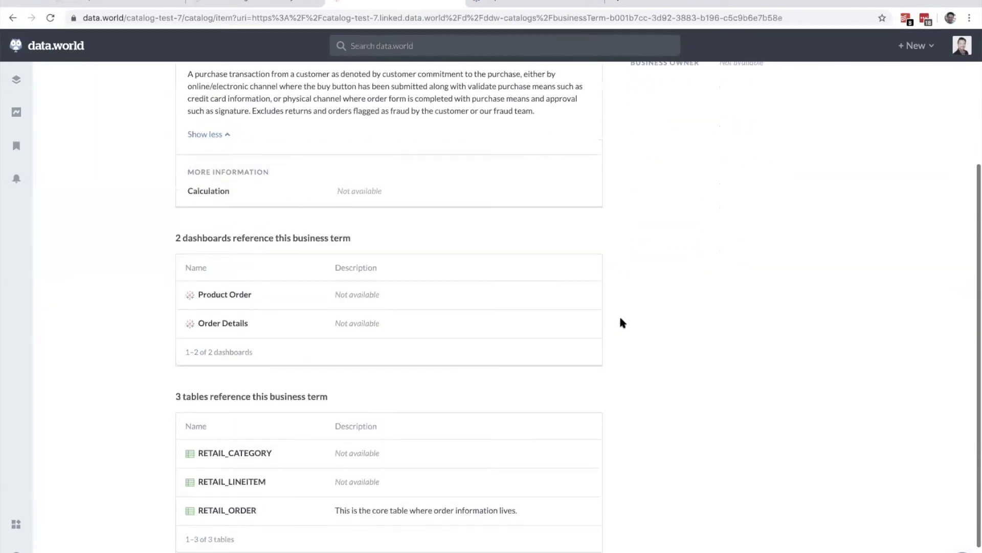
{"action": "scroll", "coordinate": [623, 322], "scroll_direction": "down", "scroll_amount": 1}
{"action": "scroll", "coordinate": [465, 455], "scroll_direction": "up", "scroll_amount": 1}
{"action": "scroll", "coordinate": [463, 451], "scroll_direction": "up", "scroll_amount": 4}
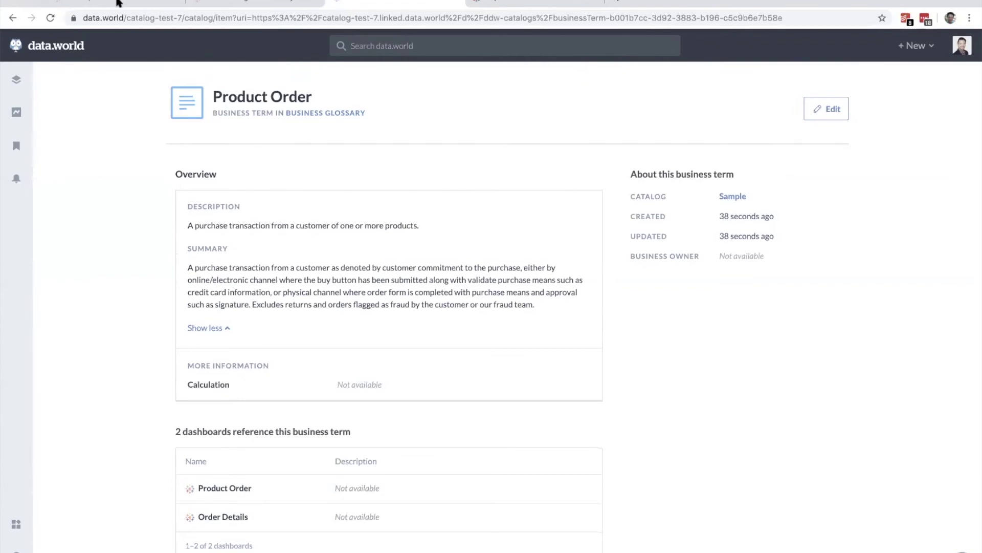
{"action": "left_click", "coordinate": [256, 4]}
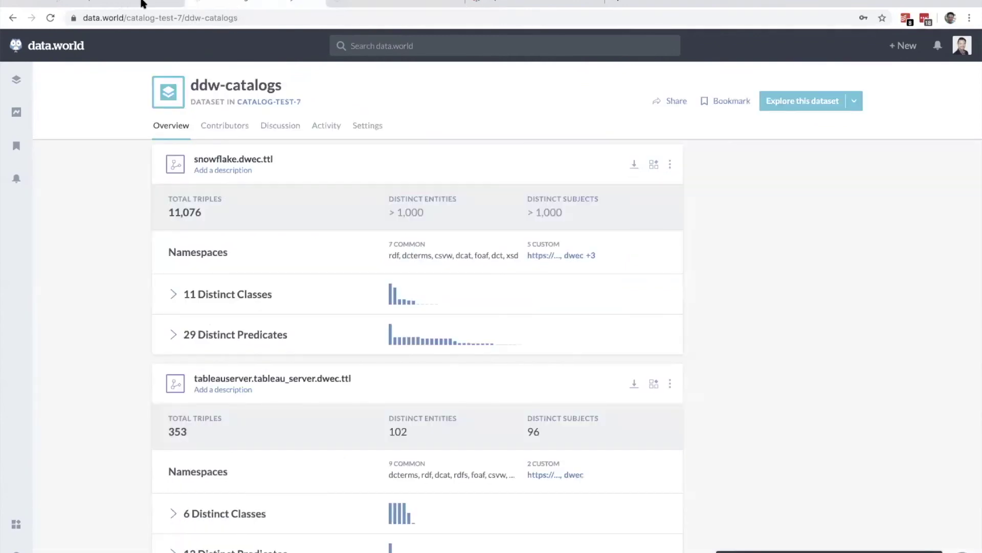
Step: Create dataset 'Snowflake Product & Order Data', owned by and shared with all of catalog-test-7
{"action": "left_click", "coordinate": [142, 3]}
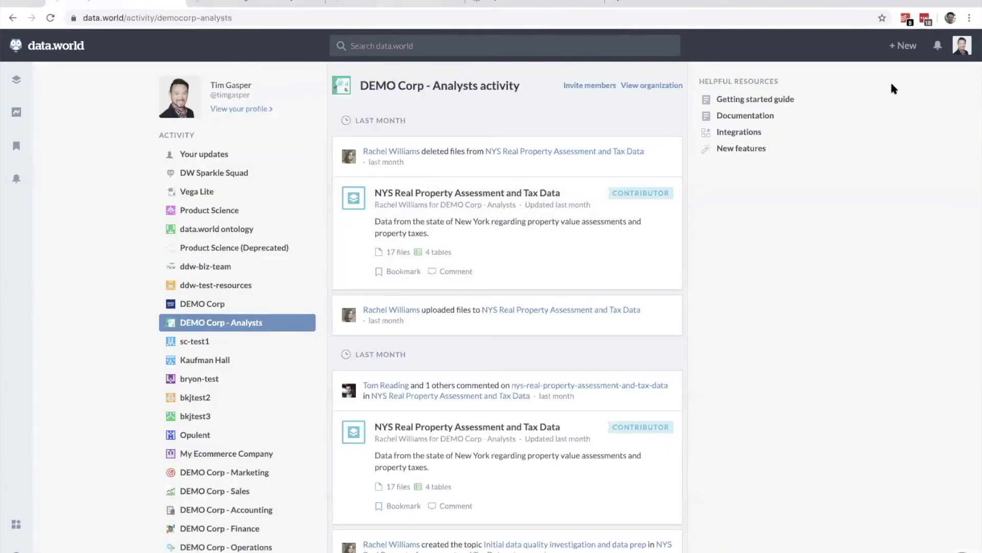
{"action": "left_click", "coordinate": [904, 45]}
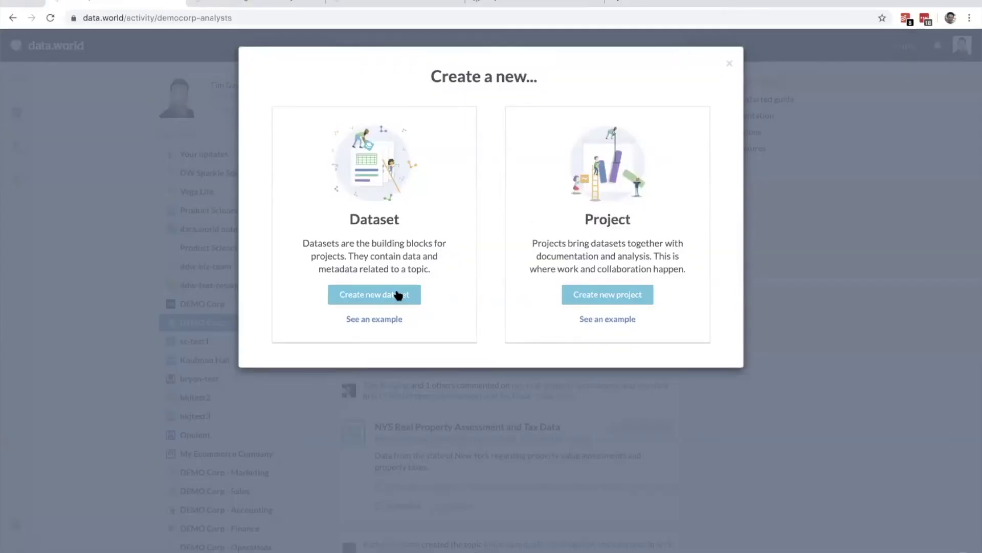
{"action": "left_click", "coordinate": [399, 295]}
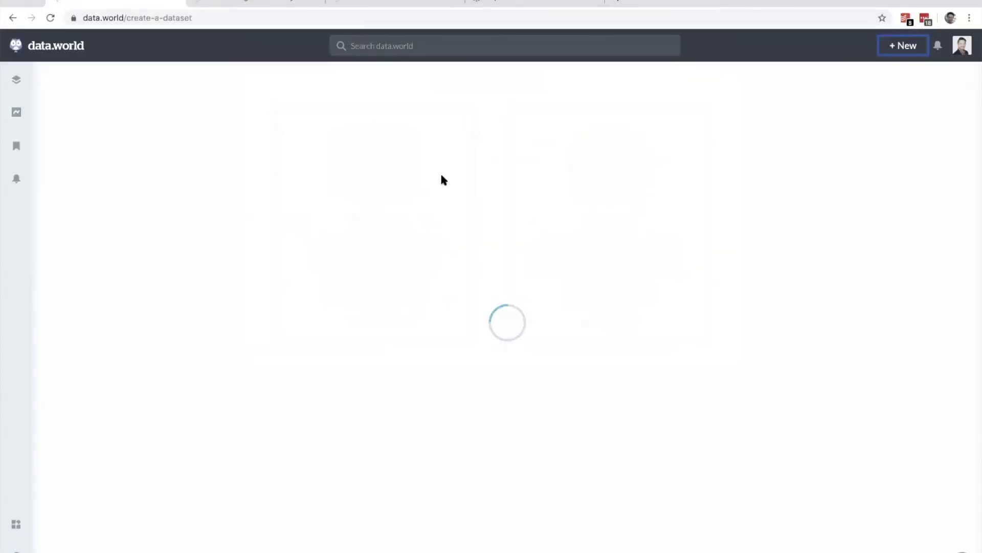
{"action": "left_click", "coordinate": [454, 151]}
{"action": "type", "text": "Snowflake Product & Order Data"}
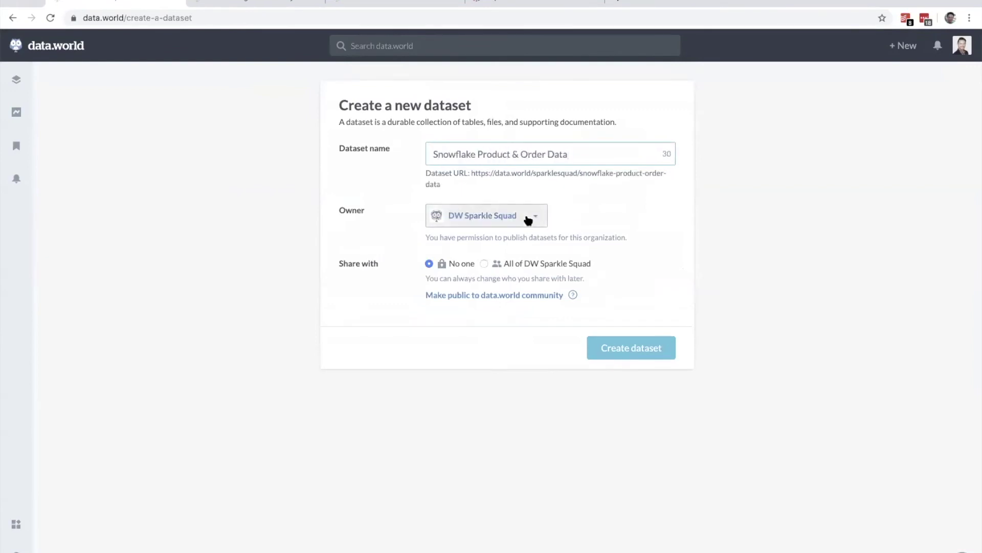
{"action": "left_click", "coordinate": [528, 220]}
{"action": "scroll", "coordinate": [484, 358], "scroll_direction": "down", "scroll_amount": 5}
{"action": "left_click", "coordinate": [487, 382]}
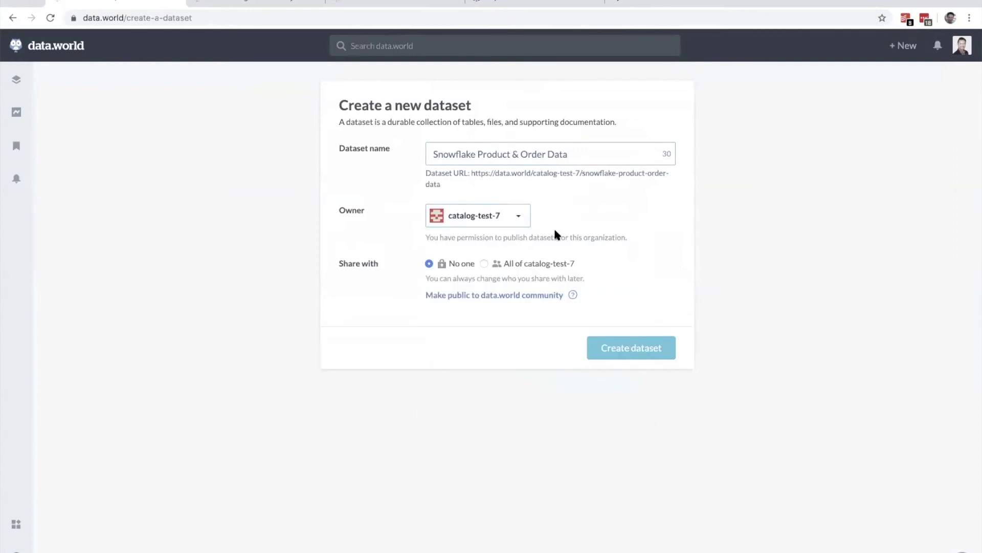
{"action": "left_click", "coordinate": [483, 264]}
{"action": "left_click", "coordinate": [638, 356]}
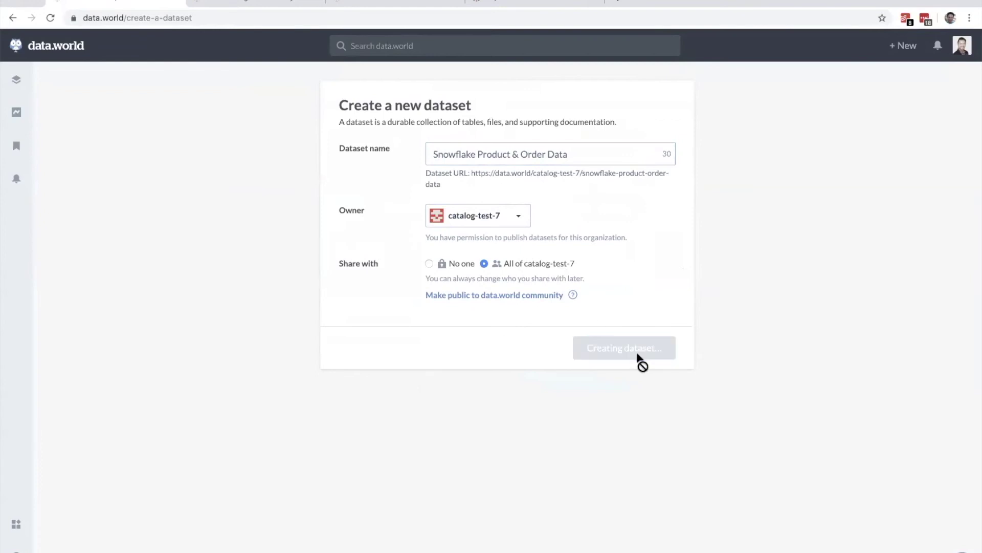
{"action": "left_click", "coordinate": [647, 494]}
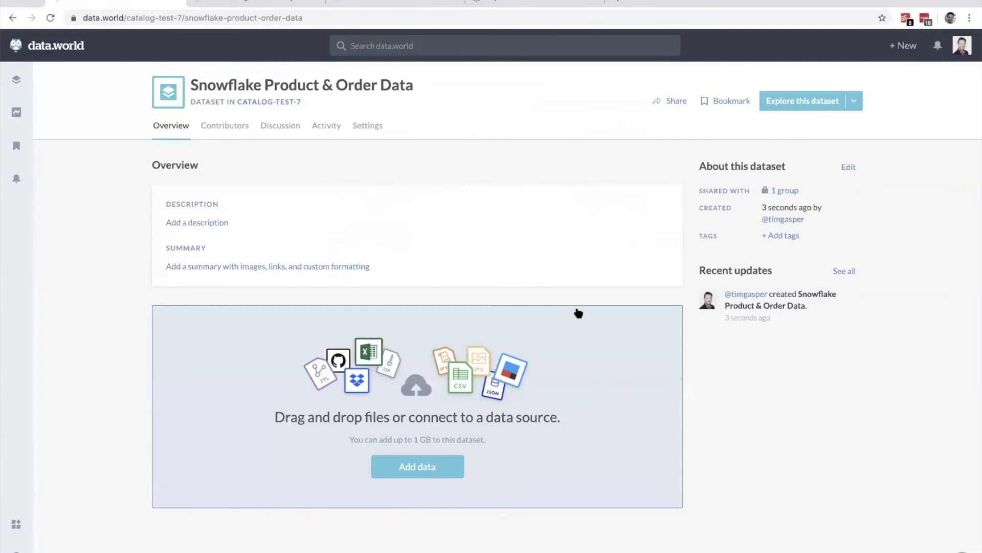
Step: Add data via the Snowflake Cat Test 7 live connection and choose NIGHTOWL_SCHEMA
{"action": "scroll", "coordinate": [578, 313], "scroll_direction": "down", "scroll_amount": 1}
{"action": "left_click", "coordinate": [410, 443]}
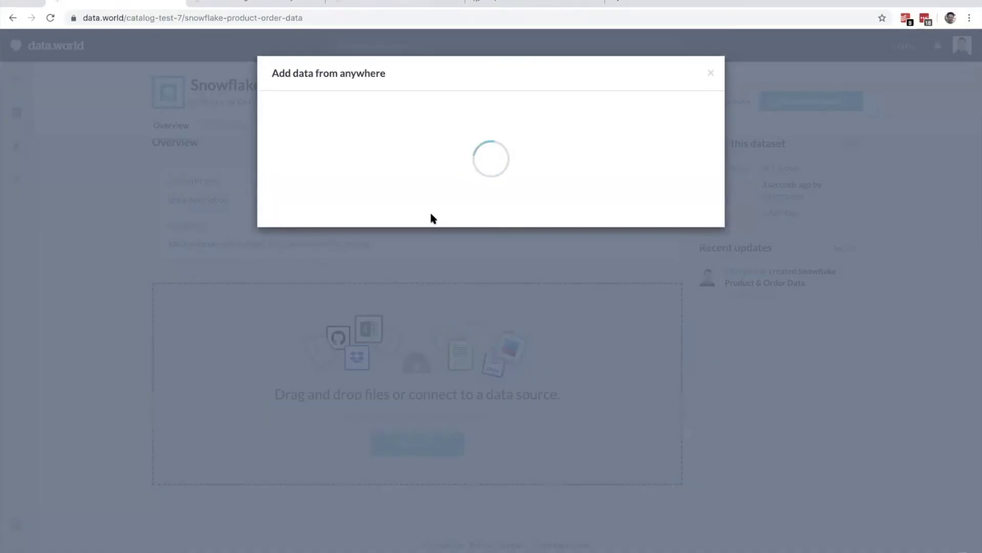
{"action": "scroll", "coordinate": [486, 318], "scroll_direction": "down", "scroll_amount": 3}
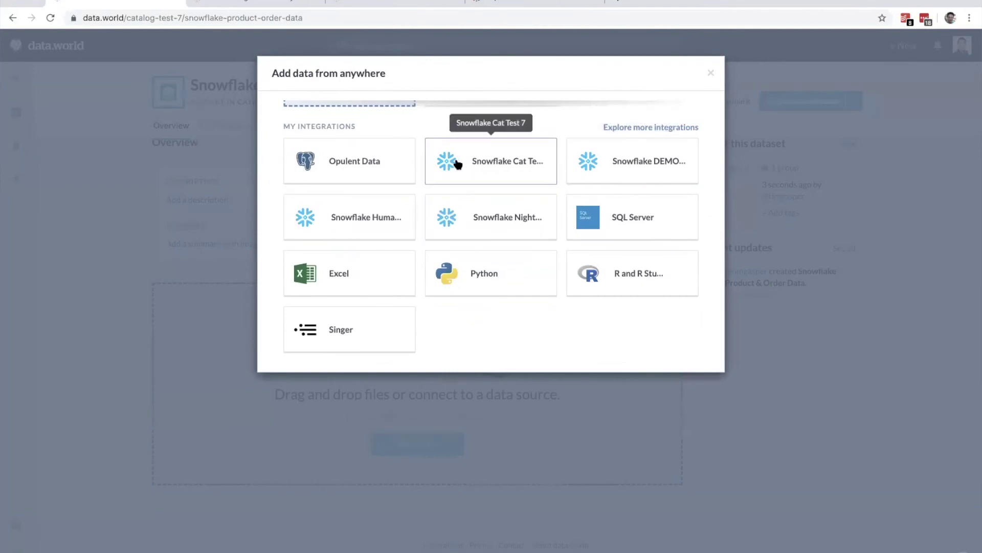
{"action": "left_click", "coordinate": [495, 163]}
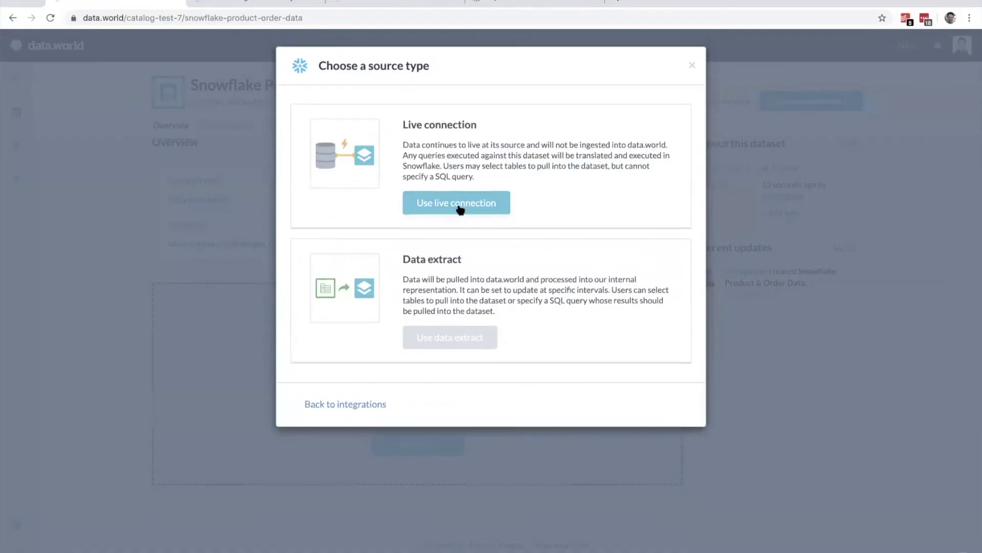
{"action": "left_click", "coordinate": [460, 210]}
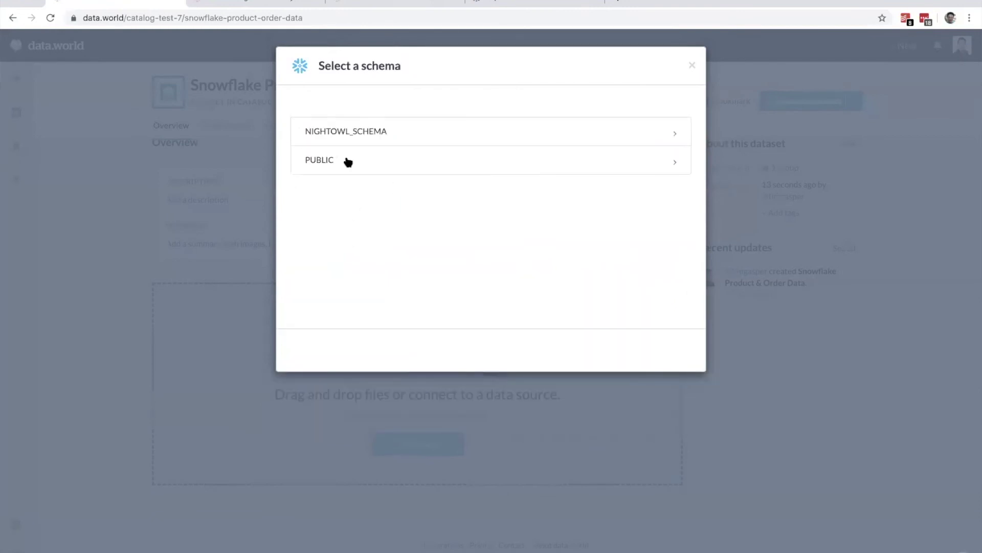
{"action": "left_click", "coordinate": [336, 129]}
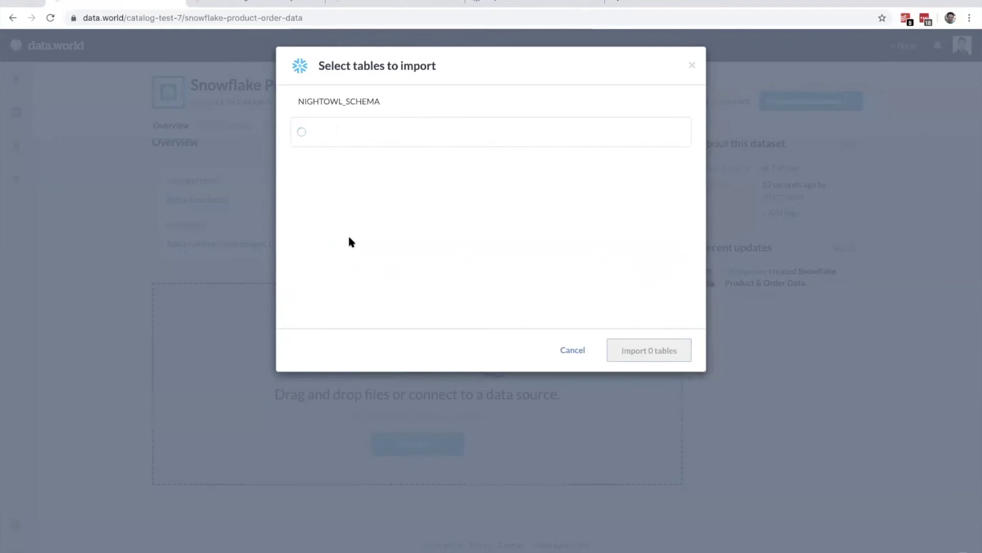
Step: Tick the PROD_ and RETAIL_ tables, twelve in total, and import them
{"action": "scroll", "coordinate": [349, 240], "scroll_direction": "down", "scroll_amount": 20}
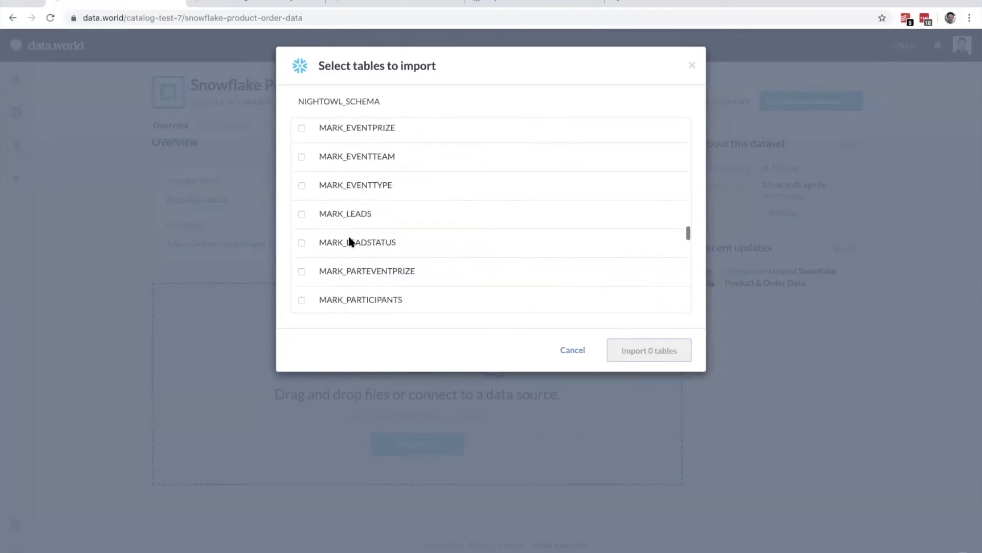
{"action": "scroll", "coordinate": [349, 237], "scroll_direction": "up", "scroll_amount": 5}
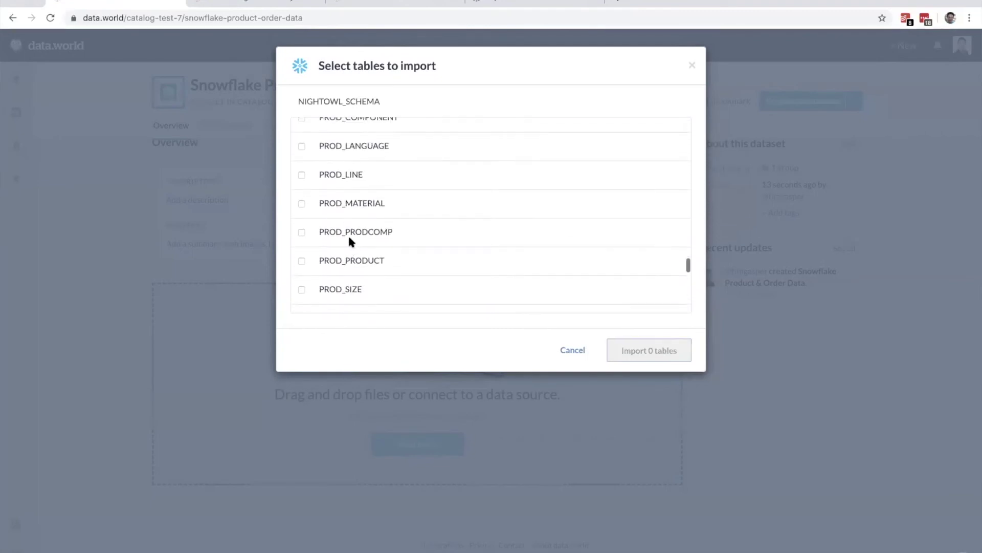
{"action": "scroll", "coordinate": [350, 241], "scroll_direction": "up", "scroll_amount": 3}
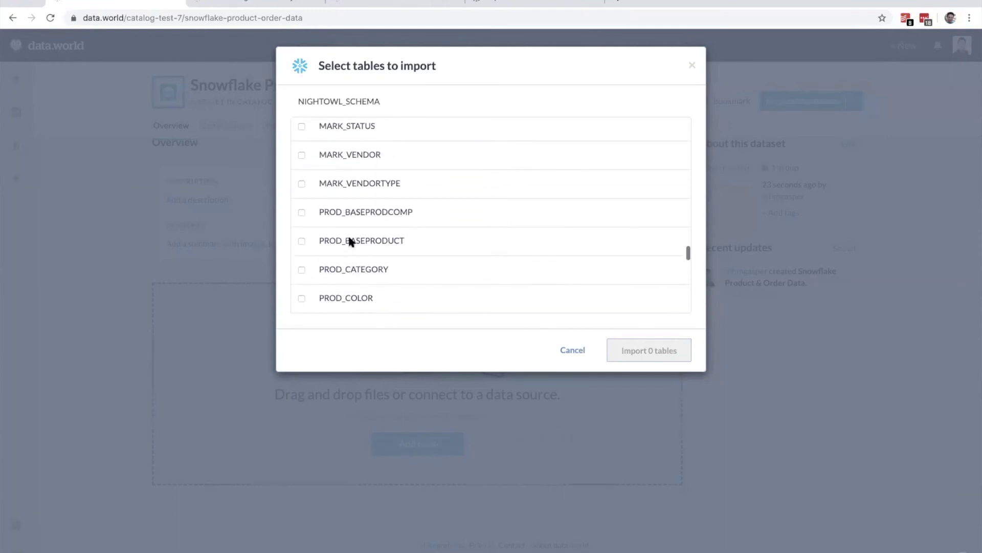
{"action": "left_click", "coordinate": [300, 242]}
{"action": "scroll", "coordinate": [298, 243], "scroll_direction": "down", "scroll_amount": 2}
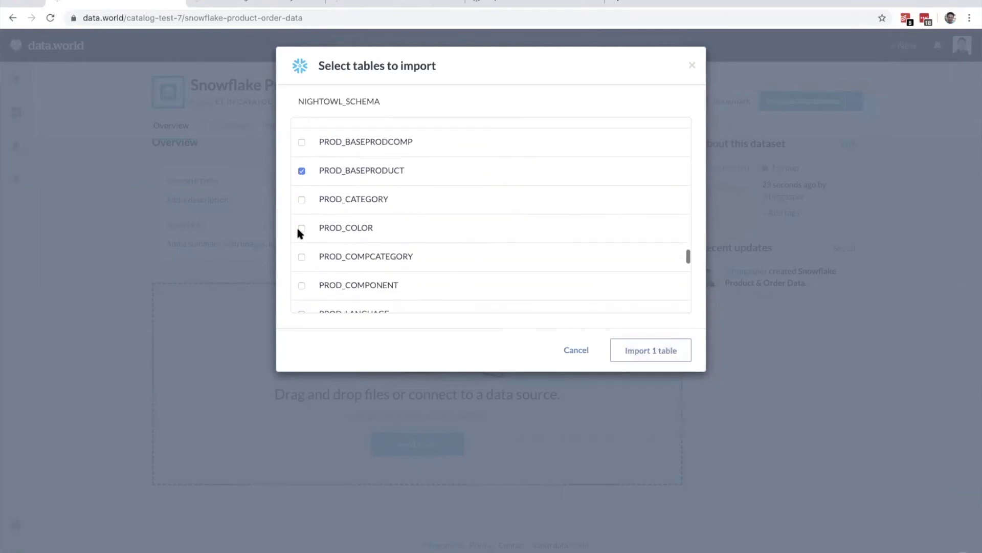
{"action": "left_click", "coordinate": [302, 199]}
{"action": "left_click", "coordinate": [301, 228]}
{"action": "scroll", "coordinate": [302, 263], "scroll_direction": "down", "scroll_amount": 3}
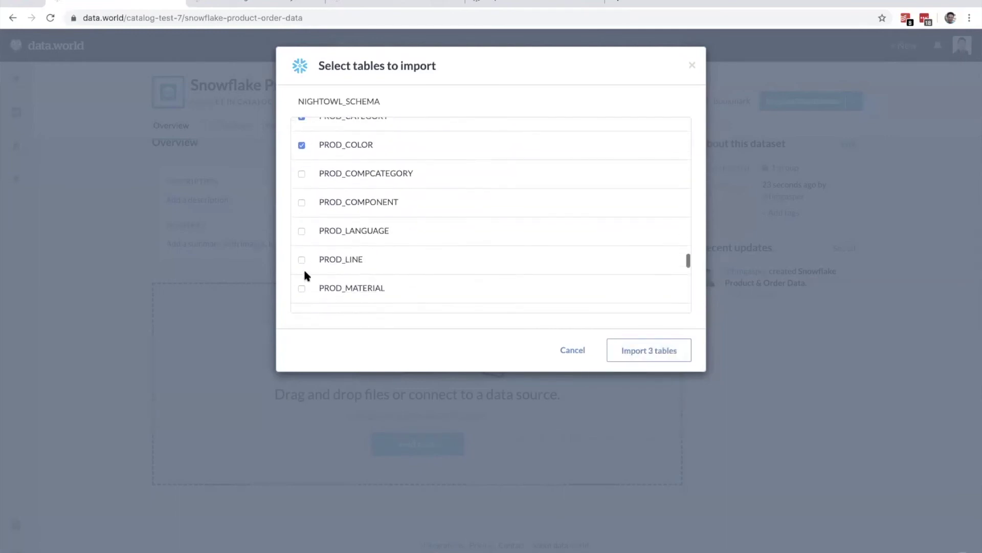
{"action": "left_click", "coordinate": [302, 230]}
{"action": "scroll", "coordinate": [299, 205], "scroll_direction": "down", "scroll_amount": 4}
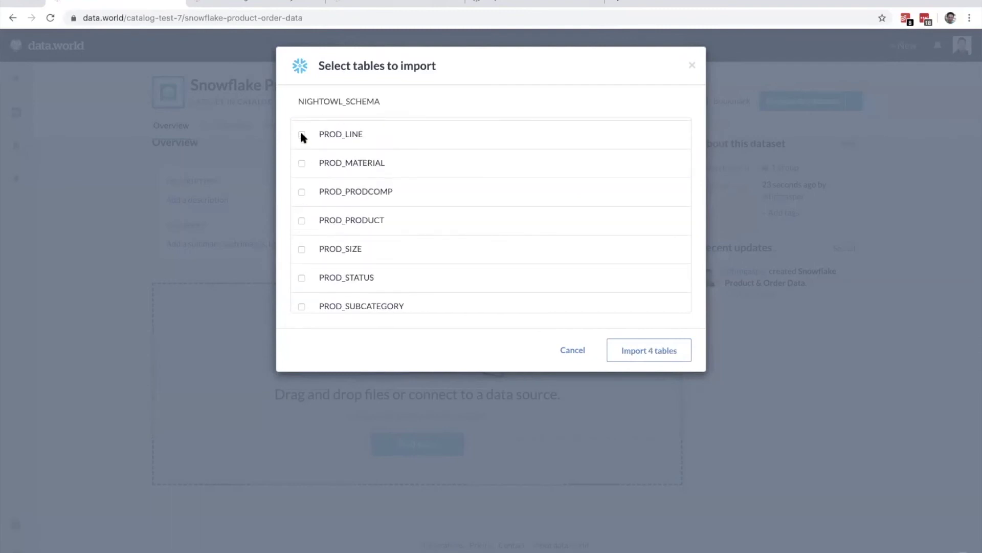
{"action": "left_click", "coordinate": [301, 222]}
{"action": "left_click", "coordinate": [302, 278]}
{"action": "scroll", "coordinate": [351, 279], "scroll_direction": "down", "scroll_amount": 10}
{"action": "scroll", "coordinate": [351, 279], "scroll_direction": "up", "scroll_amount": 6}
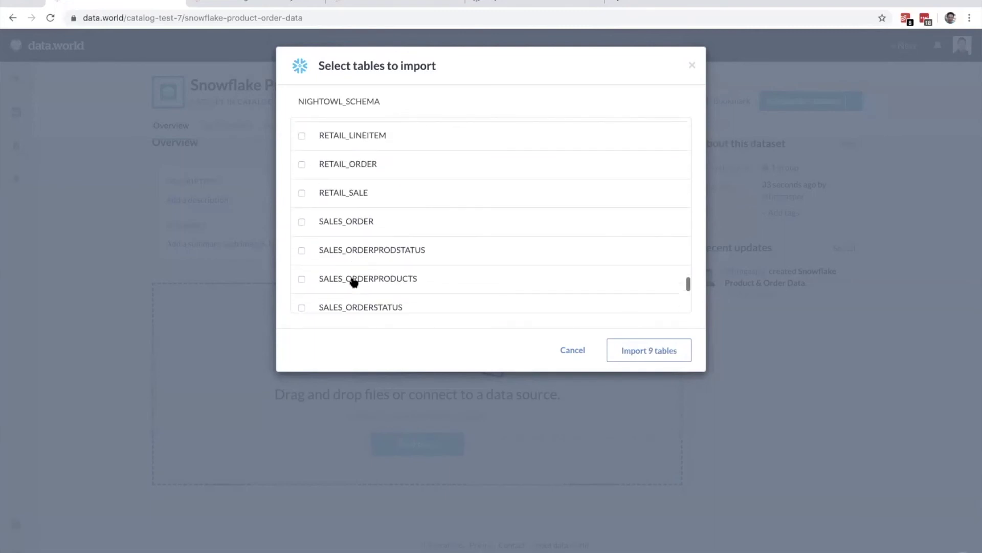
{"action": "left_click", "coordinate": [302, 148]}
{"action": "left_click", "coordinate": [301, 177]}
{"action": "left_click", "coordinate": [642, 353]}
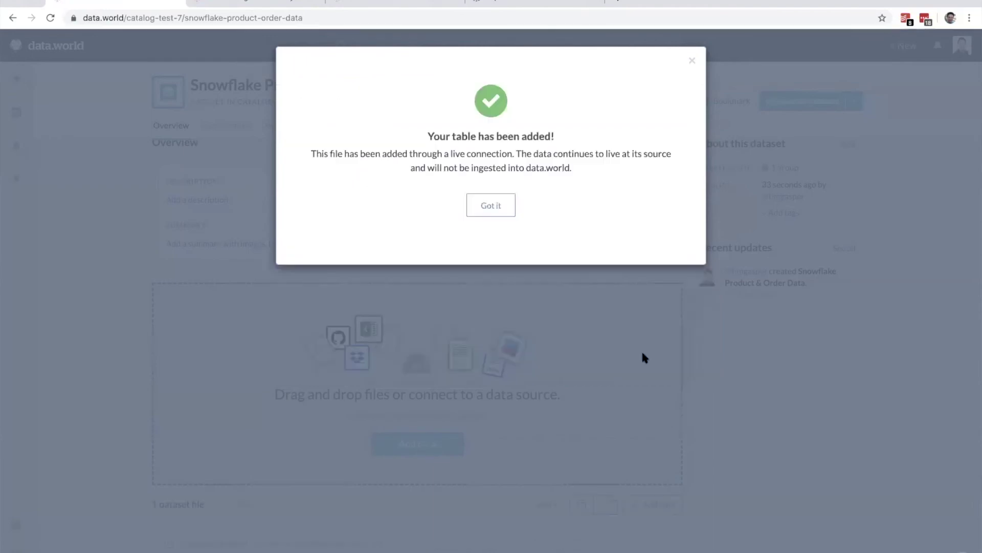
Step: Dismiss the tables-added confirmation and scroll down to the dataset's file list
{"action": "left_click", "coordinate": [501, 212]}
{"action": "scroll", "coordinate": [573, 296], "scroll_direction": "down", "scroll_amount": 1}
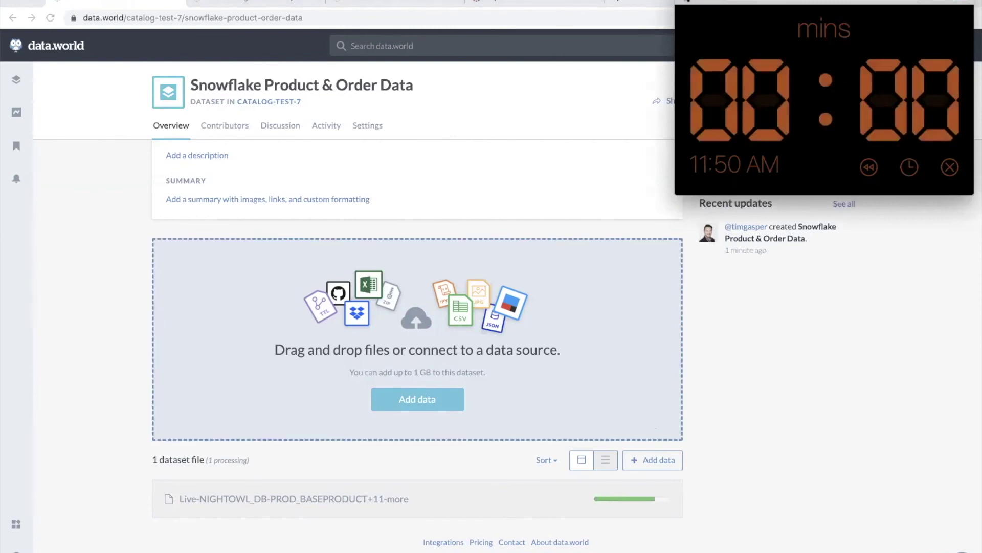
{"action": "left_click", "coordinate": [683, 2]}
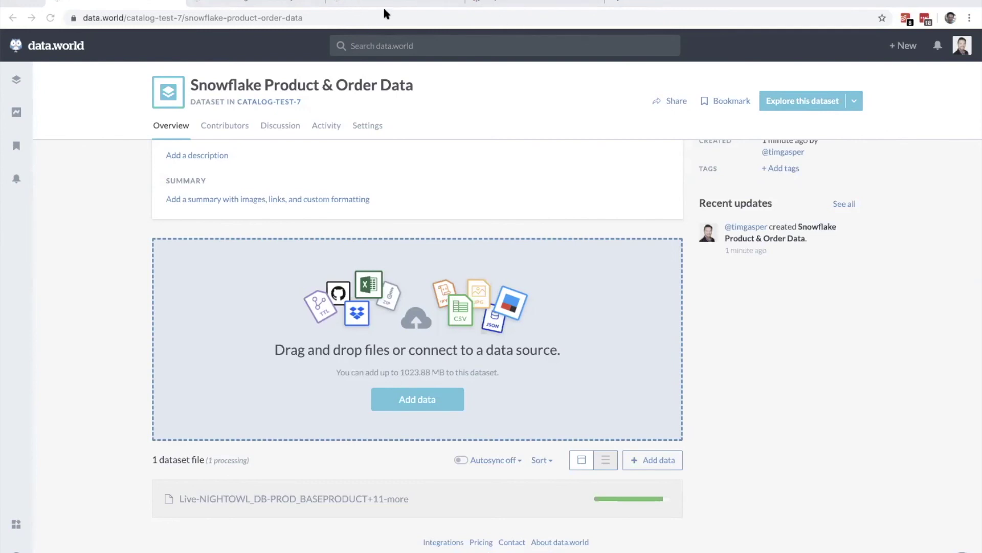
{"action": "left_click", "coordinate": [278, 2]}
Step: Visit the catalog-test-7 home, then review the twelve imported tables and open them in a workspace
{"action": "left_click", "coordinate": [368, 2]}
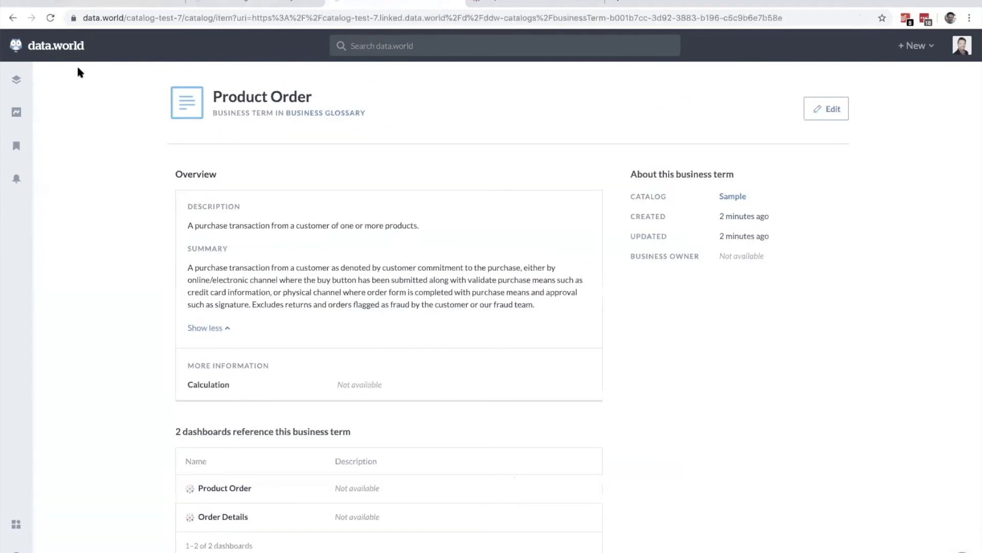
{"action": "left_click", "coordinate": [71, 51]}
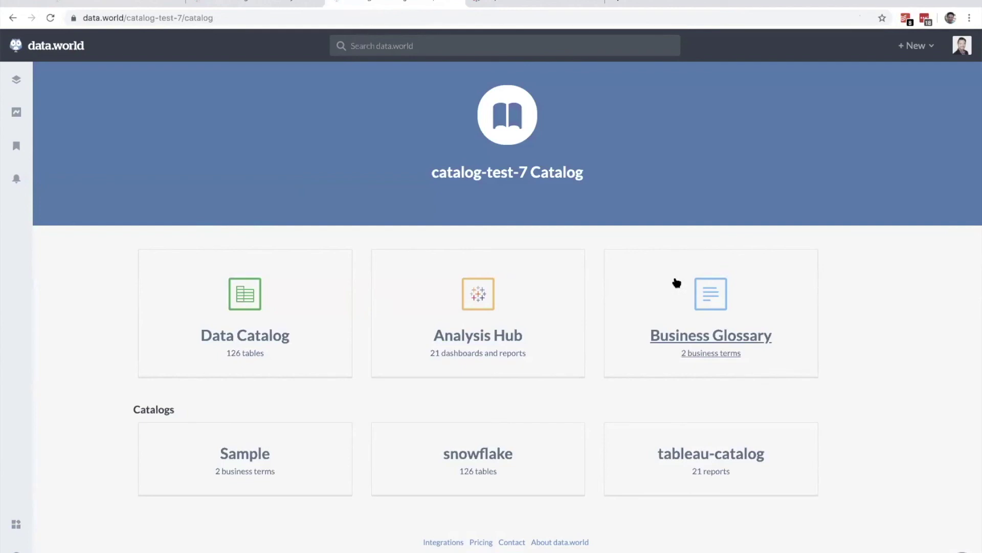
{"action": "left_click", "coordinate": [148, 3]}
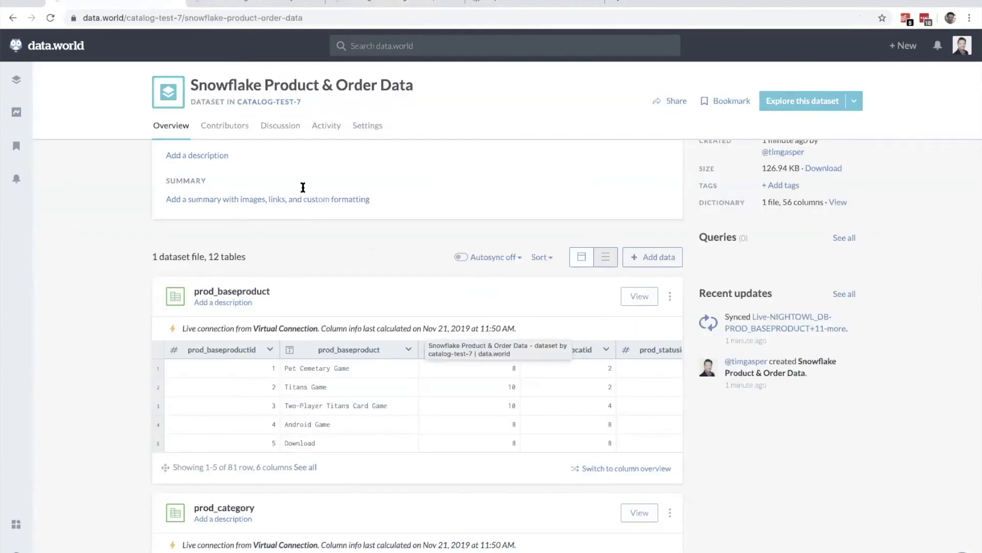
{"action": "scroll", "coordinate": [425, 329], "scroll_direction": "down", "scroll_amount": 14}
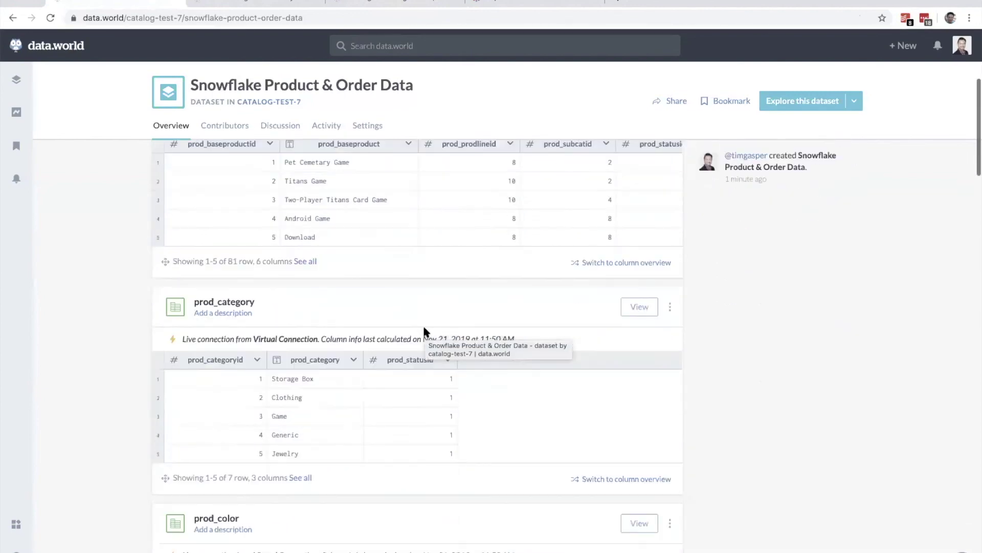
{"action": "scroll", "coordinate": [423, 328], "scroll_direction": "down", "scroll_amount": 20}
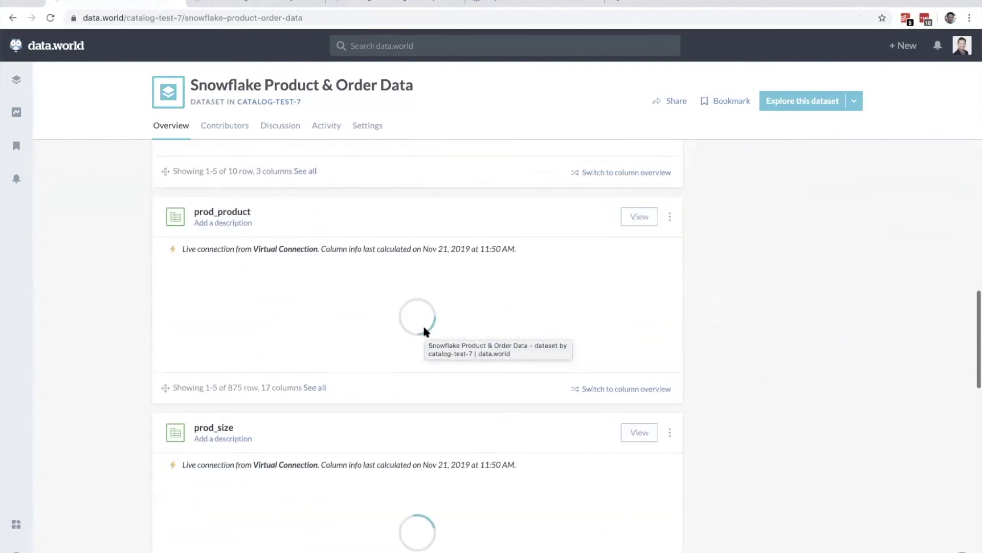
{"action": "scroll", "coordinate": [424, 332], "scroll_direction": "up", "scroll_amount": 20}
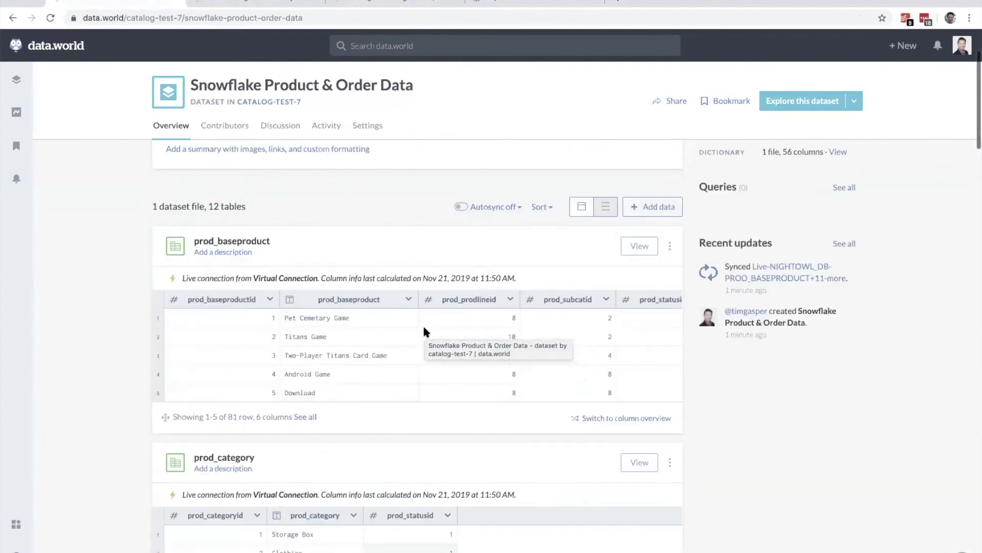
{"action": "left_click", "coordinate": [801, 104]}
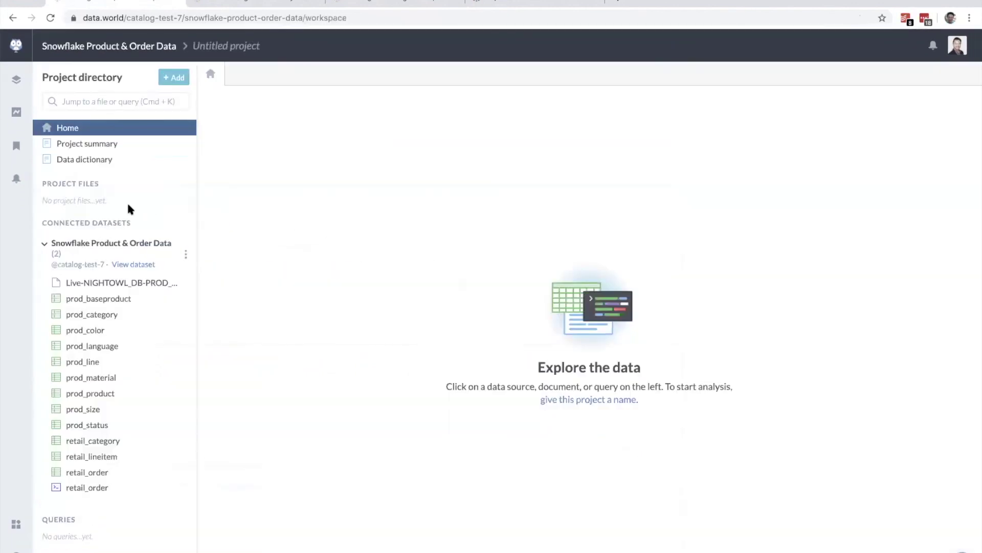
Step: Draft a new SQL query by pasting the retail_order join from TextEdit, then view ddw-catalogs
{"action": "left_click", "coordinate": [173, 78]}
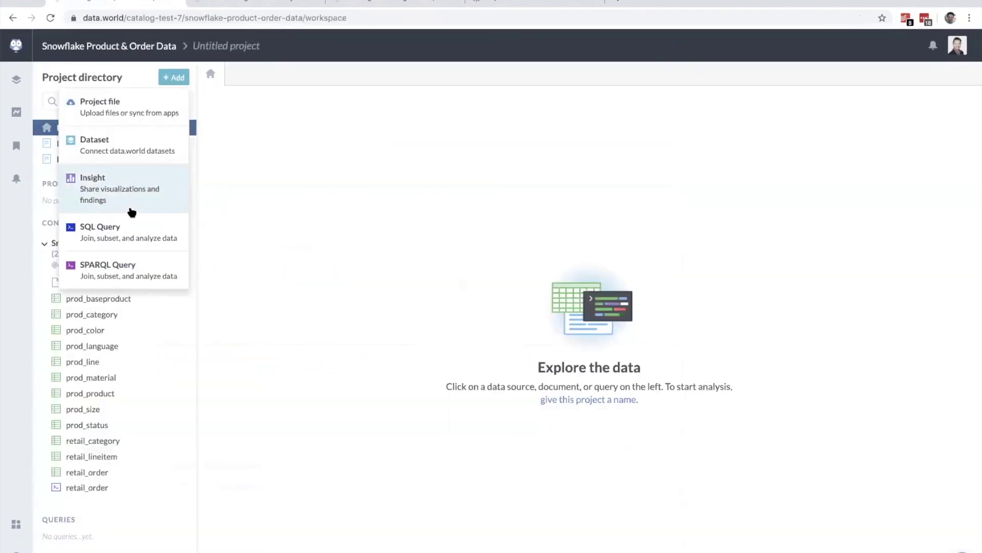
{"action": "left_click", "coordinate": [133, 240]}
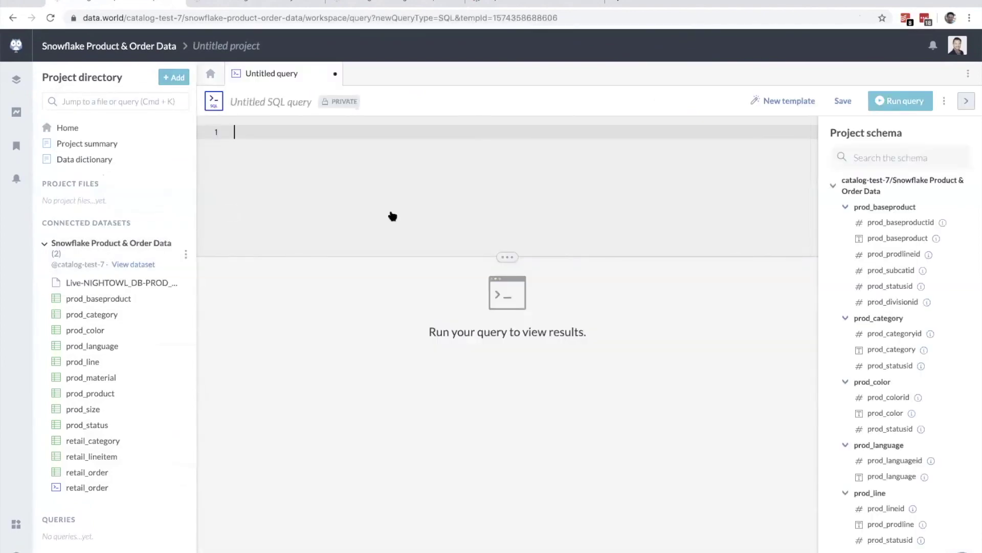
{"action": "key", "text": "super+Tab"}
{"action": "key", "text": "super+Tab"}
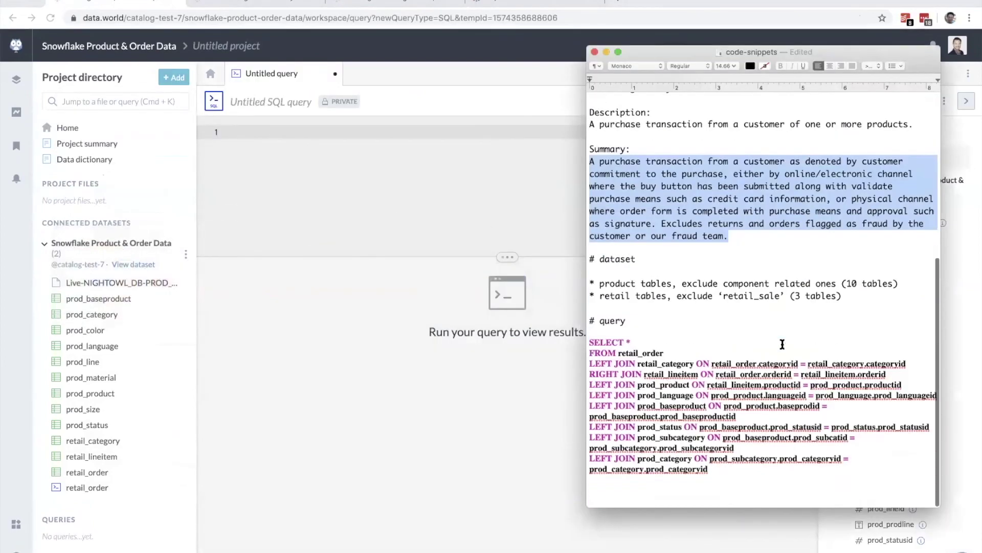
{"action": "scroll", "coordinate": [589, 363], "scroll_direction": "up", "scroll_amount": 2}
{"action": "left_click_drag", "start_coordinate": [589, 364], "coordinate": [783, 487]}
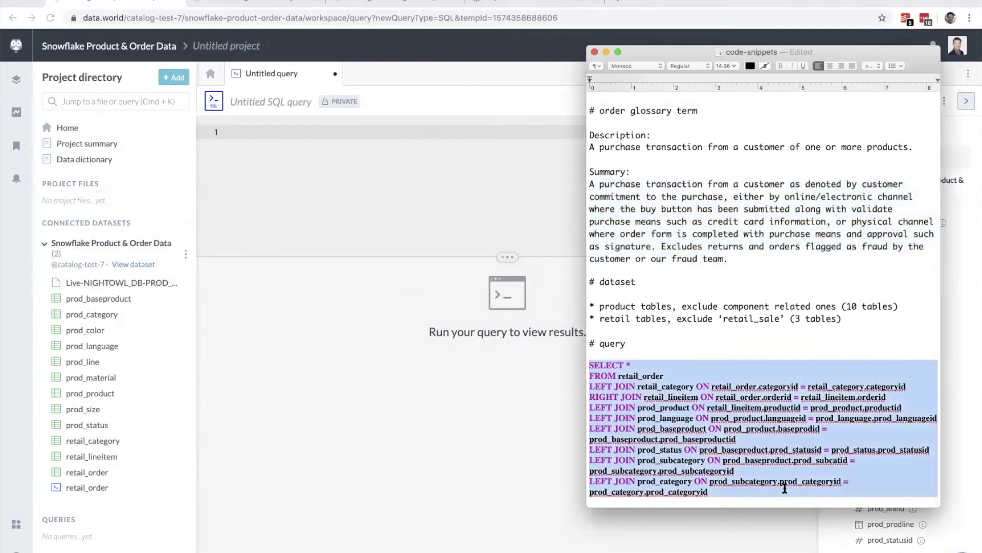
{"action": "key", "text": "super+c"}
{"action": "left_click", "coordinate": [337, 124]}
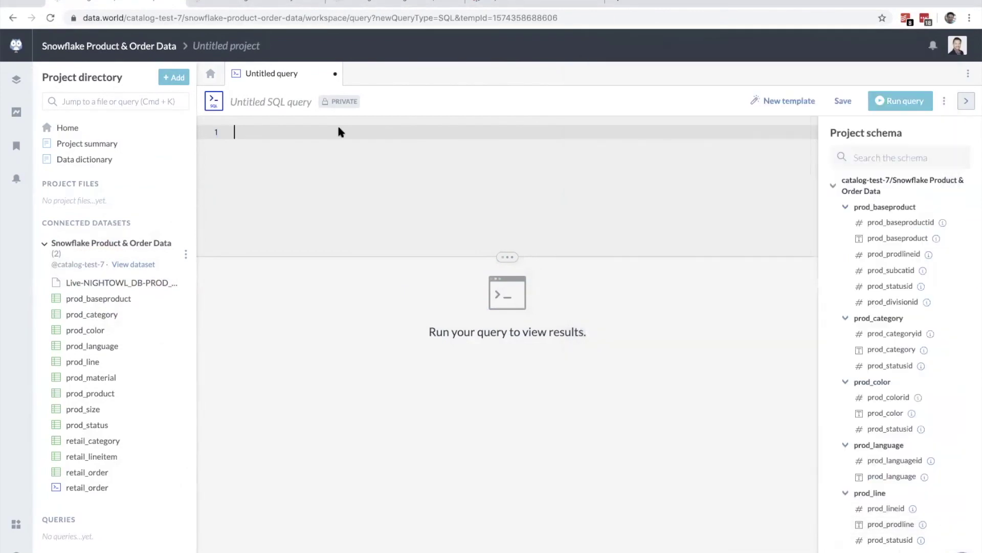
{"action": "key", "text": "super+v"}
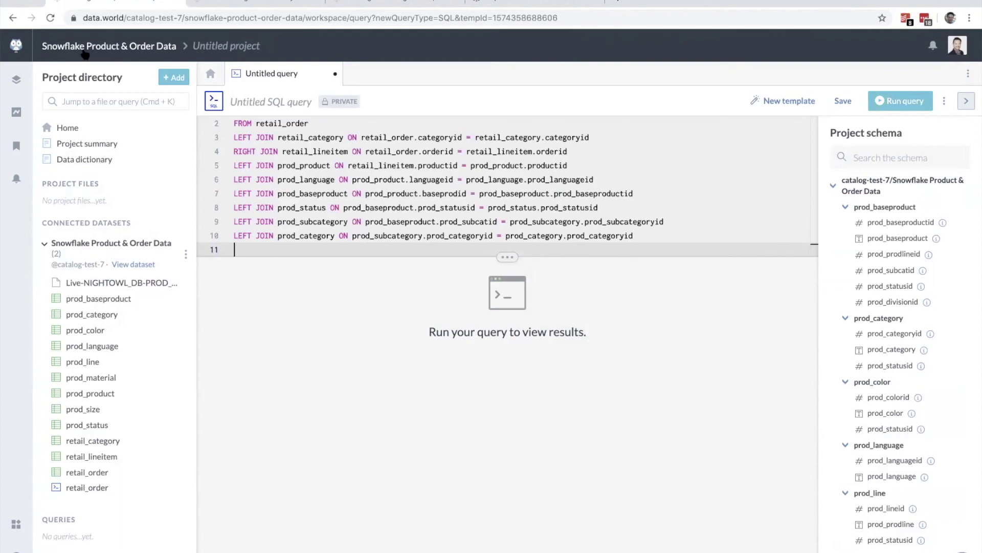
{"action": "left_click", "coordinate": [210, 4]}
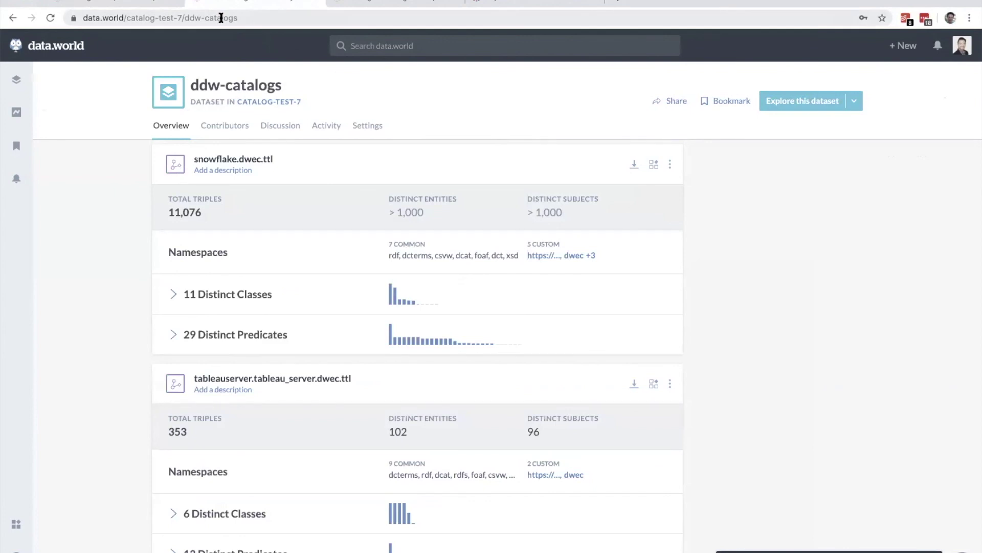
Step: Go from the Snowflake Product & Order Data dataset to catalog-test-7's People list
{"action": "left_click", "coordinate": [143, 4]}
{"action": "left_click", "coordinate": [42, 47]}
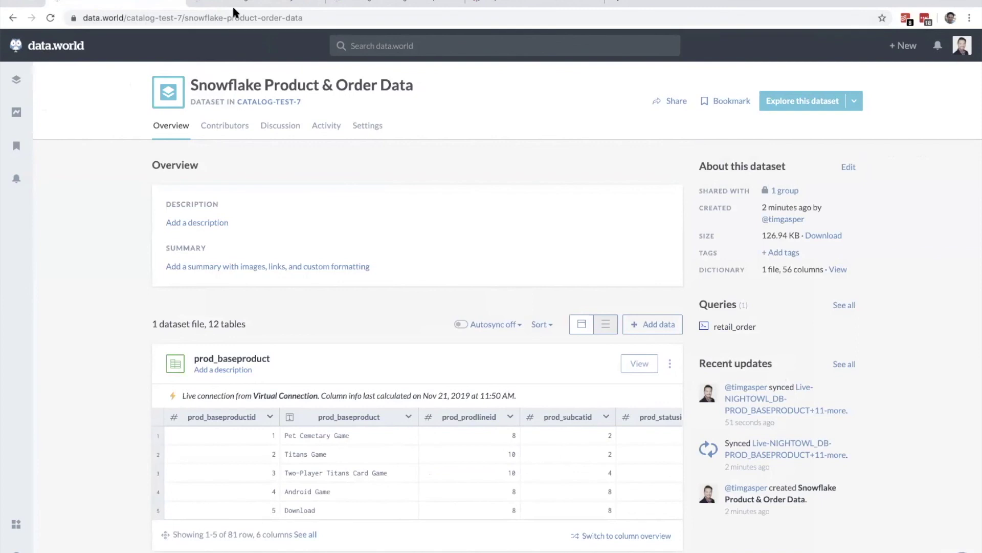
{"action": "left_click", "coordinate": [49, 46]}
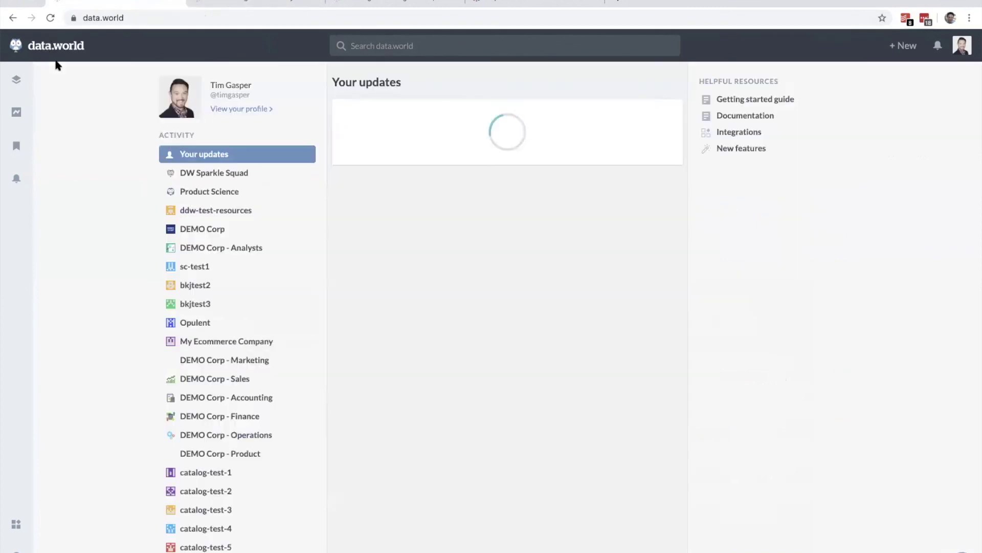
{"action": "scroll", "coordinate": [197, 499], "scroll_direction": "down", "scroll_amount": 3}
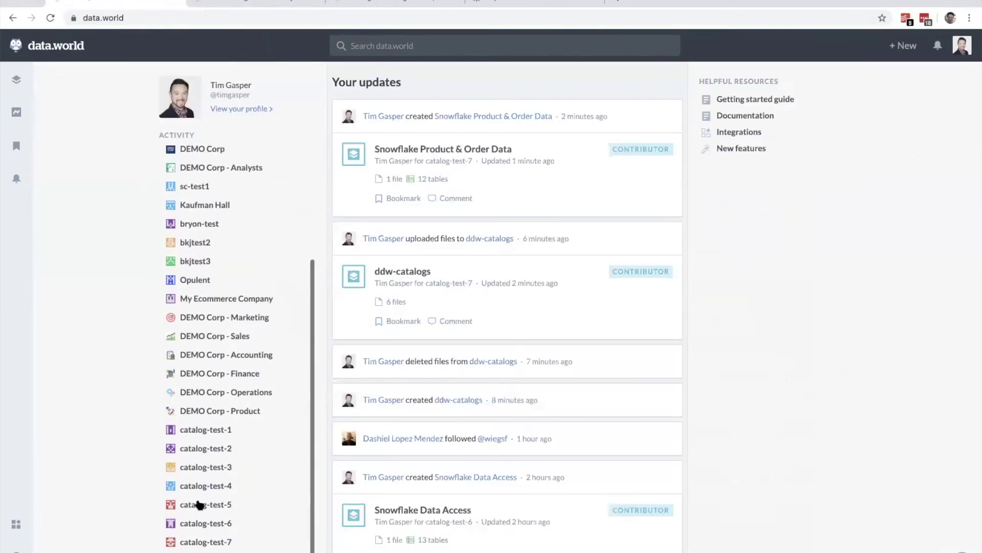
{"action": "left_click", "coordinate": [177, 544]}
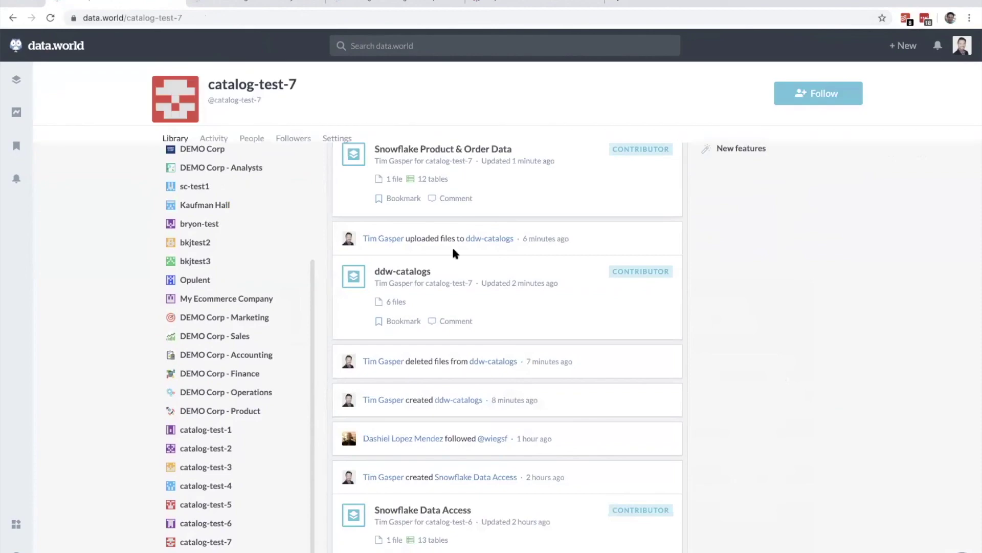
{"action": "left_click", "coordinate": [254, 139]}
Step: Invite the other user by username to catalog-test-7 with the Member role
{"action": "left_click", "coordinate": [649, 190]}
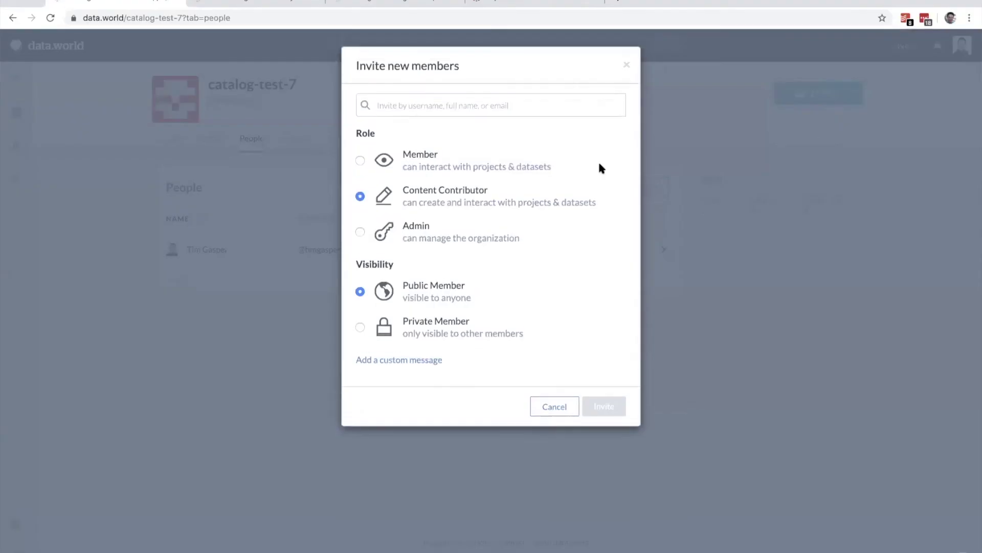
{"action": "left_click", "coordinate": [362, 161]}
{"action": "left_click", "coordinate": [359, 328]}
{"action": "left_click", "coordinate": [387, 104]}
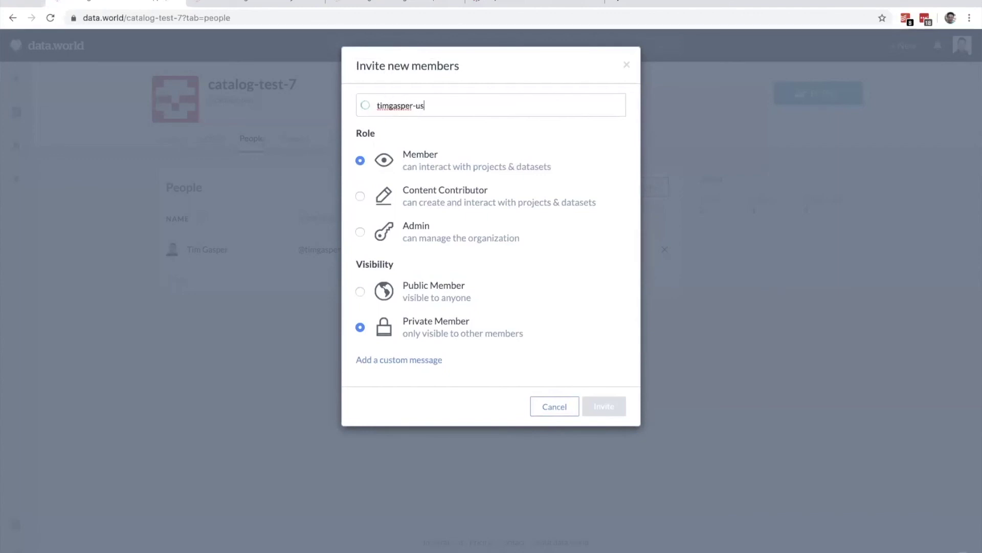
{"action": "left_click", "coordinate": [401, 138]}
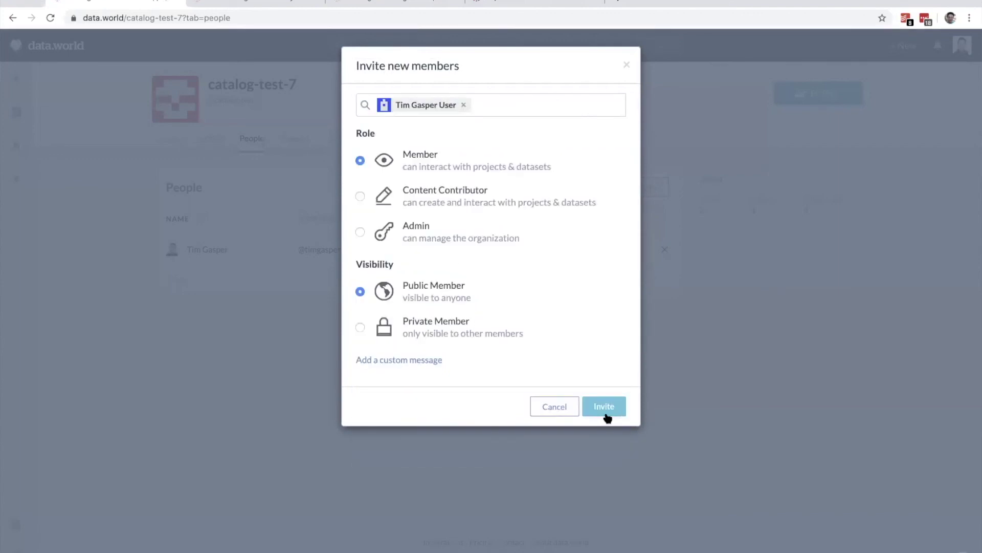
{"action": "left_click", "coordinate": [605, 415]}
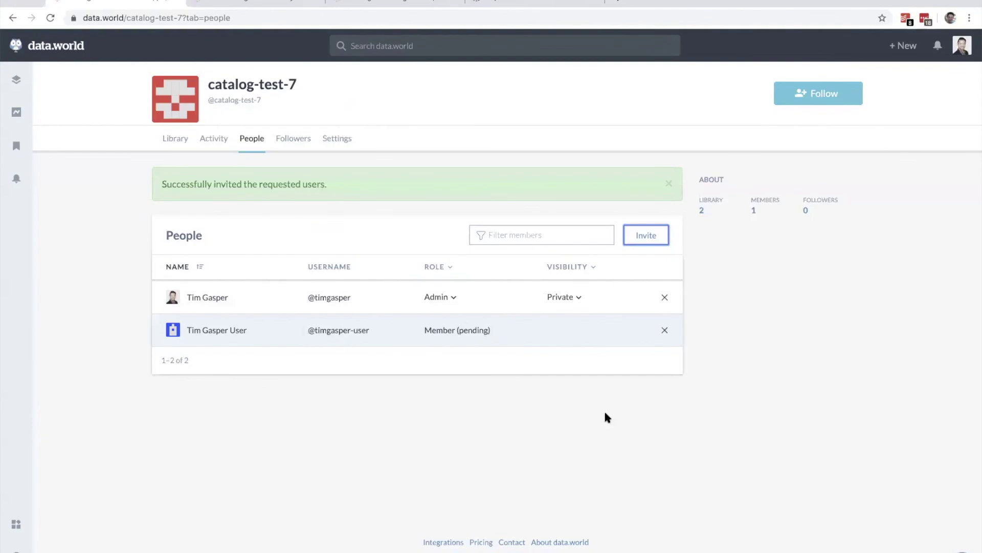
Step: In the invited user's private window, accept the catalog-test-7 invitation and reload the Catalog tab
{"action": "key", "text": "ctrl+Up"}
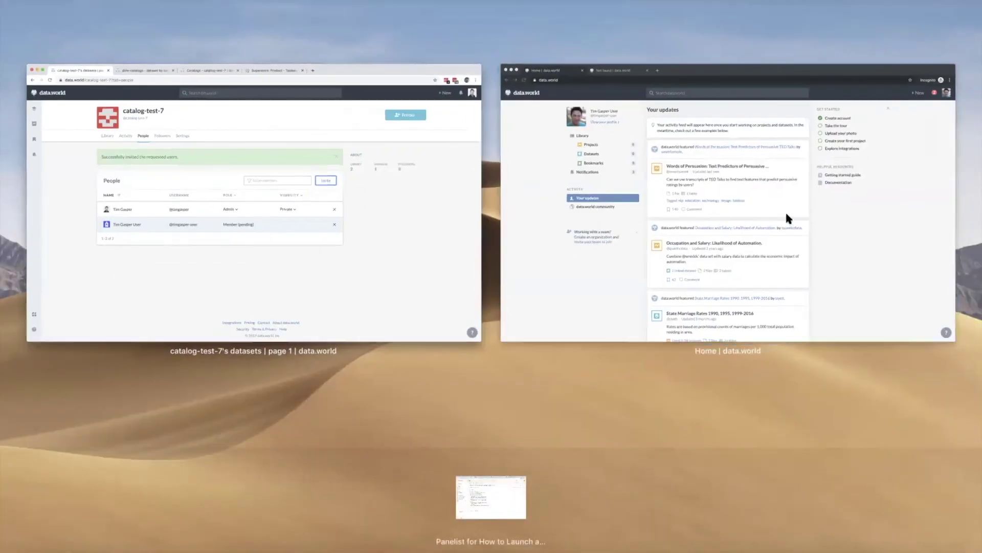
{"action": "left_click", "coordinate": [757, 204]}
{"action": "key", "text": "super+r"}
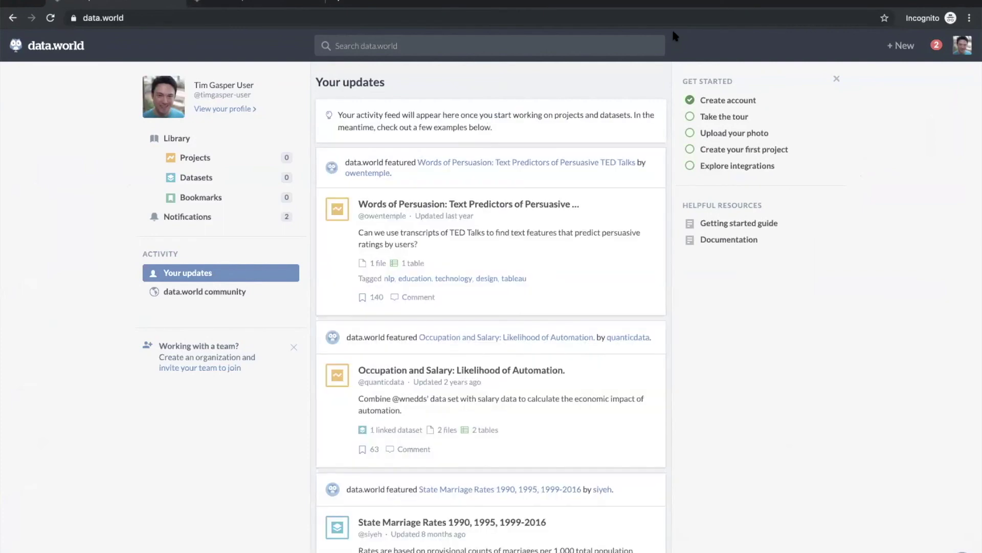
{"action": "left_click", "coordinate": [937, 45]}
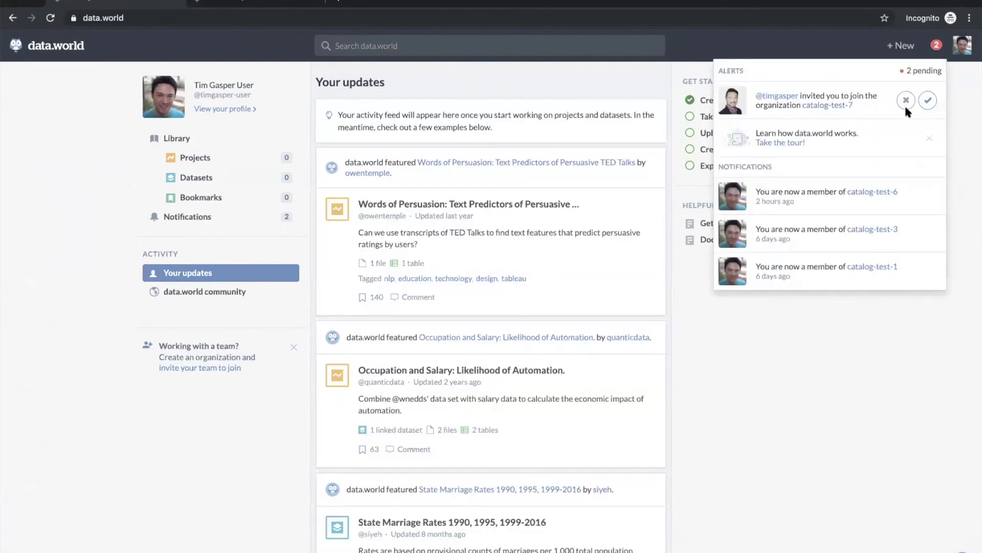
{"action": "left_click", "coordinate": [928, 101]}
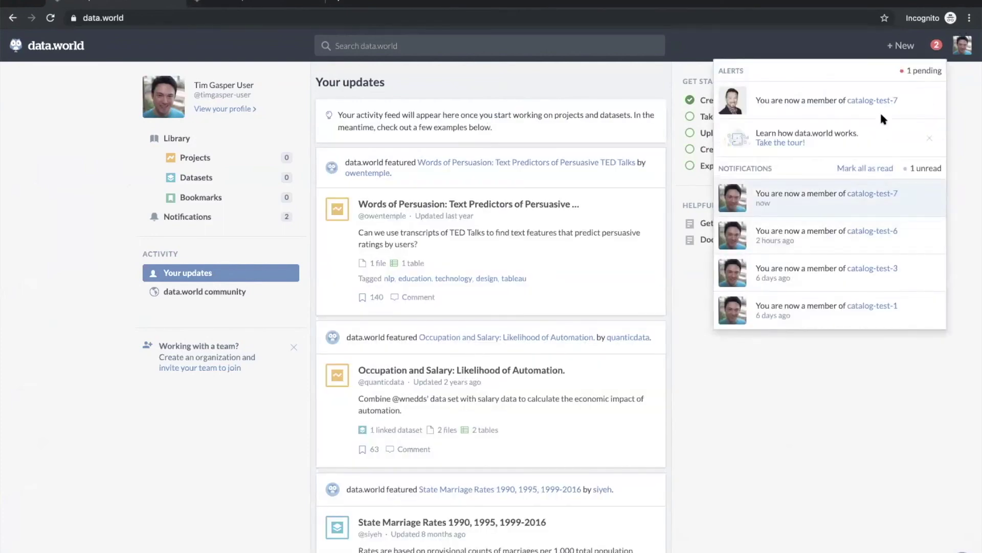
{"action": "left_click", "coordinate": [768, 385]}
{"action": "left_click", "coordinate": [260, 3]}
{"action": "key", "text": "super+r"}
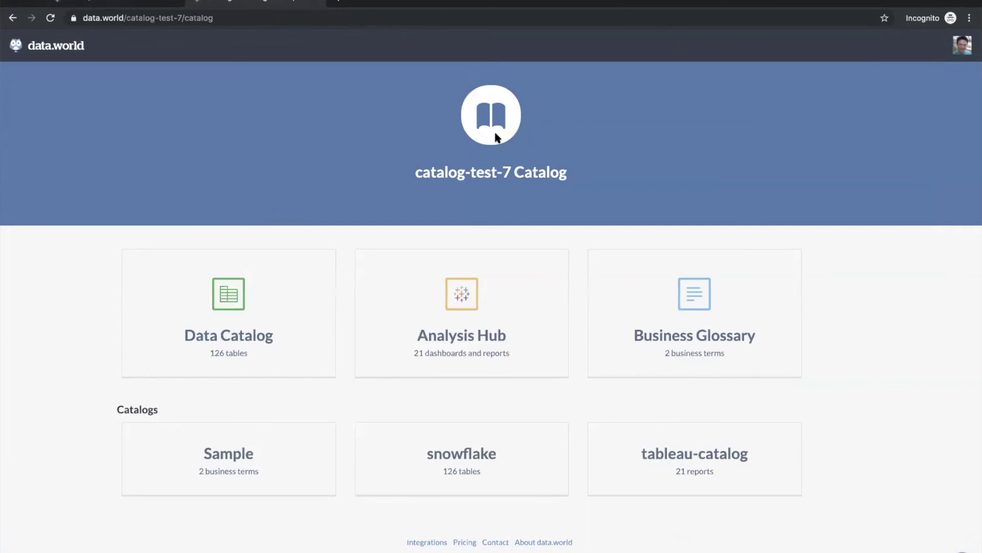
Step: Search data.world for 'order' and open the Product Order business term, then go back
{"action": "left_click", "coordinate": [146, 4]}
{"action": "left_click", "coordinate": [391, 46]}
{"action": "type", "text": "order"}
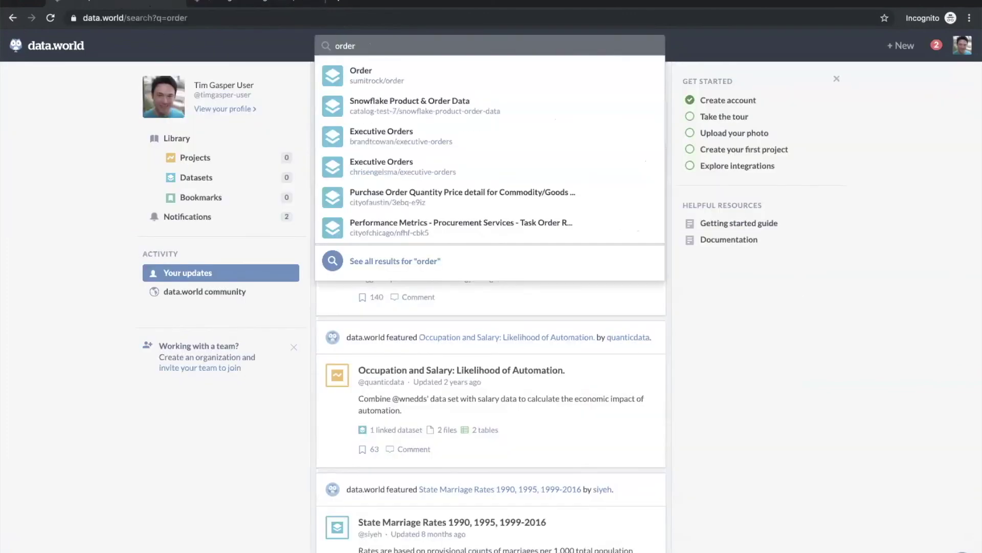
{"action": "key", "text": "Return"}
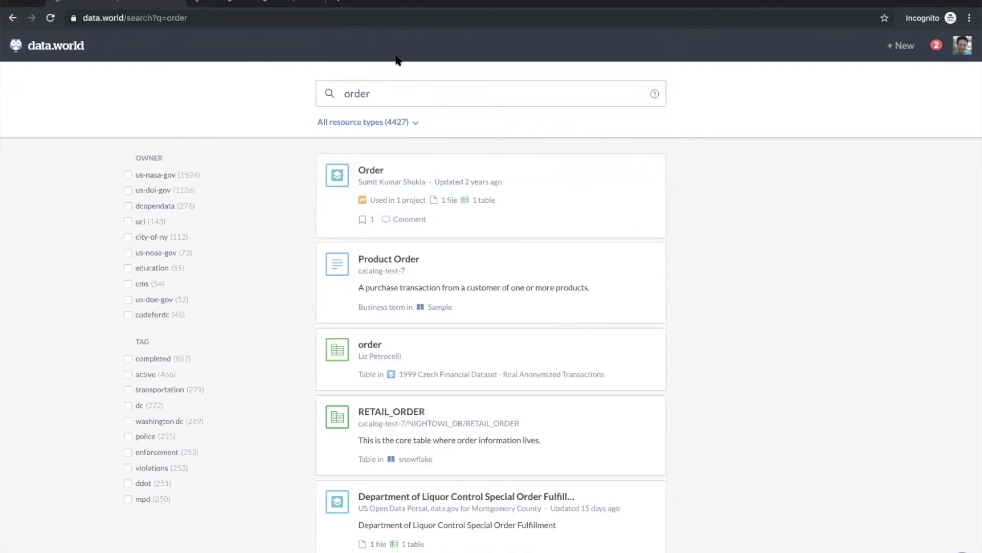
{"action": "left_click", "coordinate": [390, 260]}
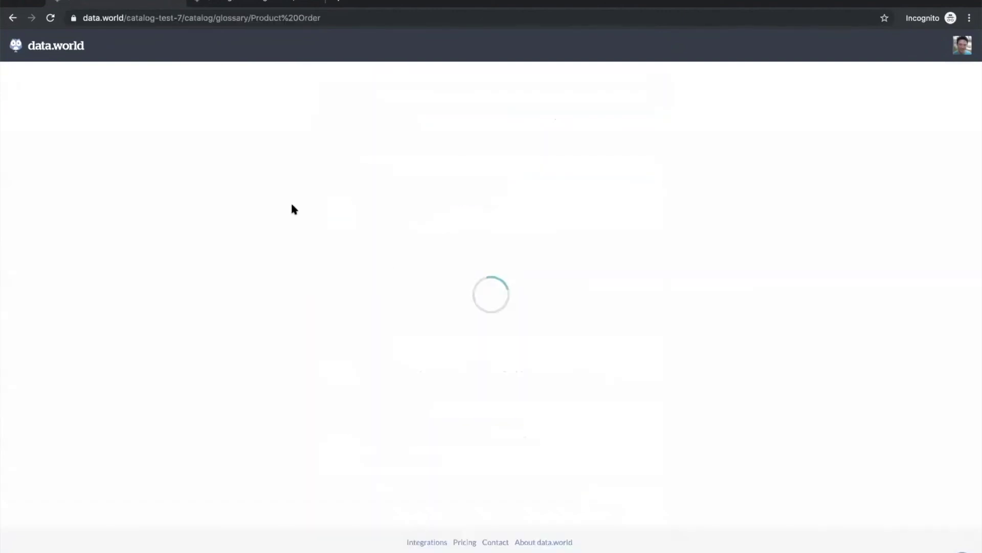
{"action": "left_click", "coordinate": [15, 18]}
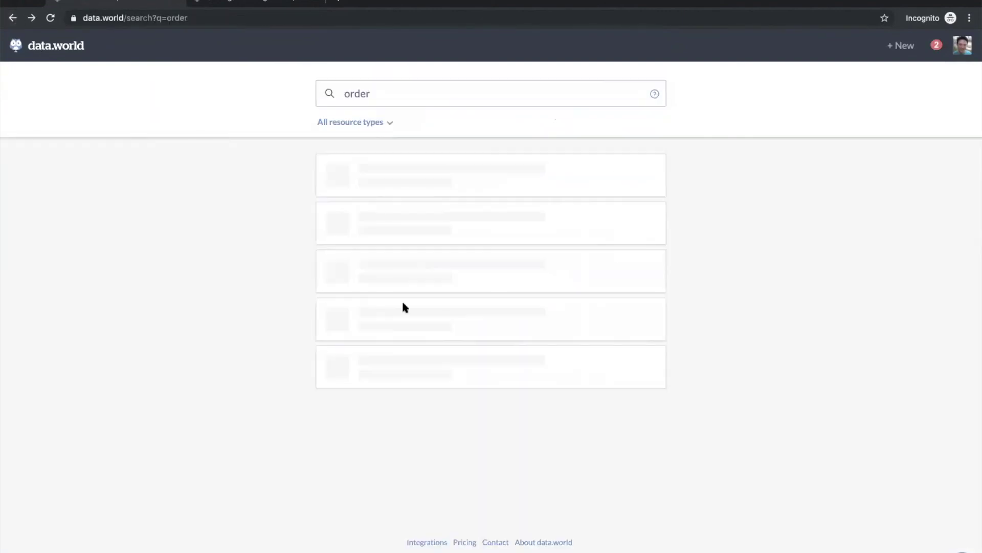
Step: Check the search results' resource-type filter options, then return to the home feed
{"action": "scroll", "coordinate": [500, 341], "scroll_direction": "down", "scroll_amount": 5}
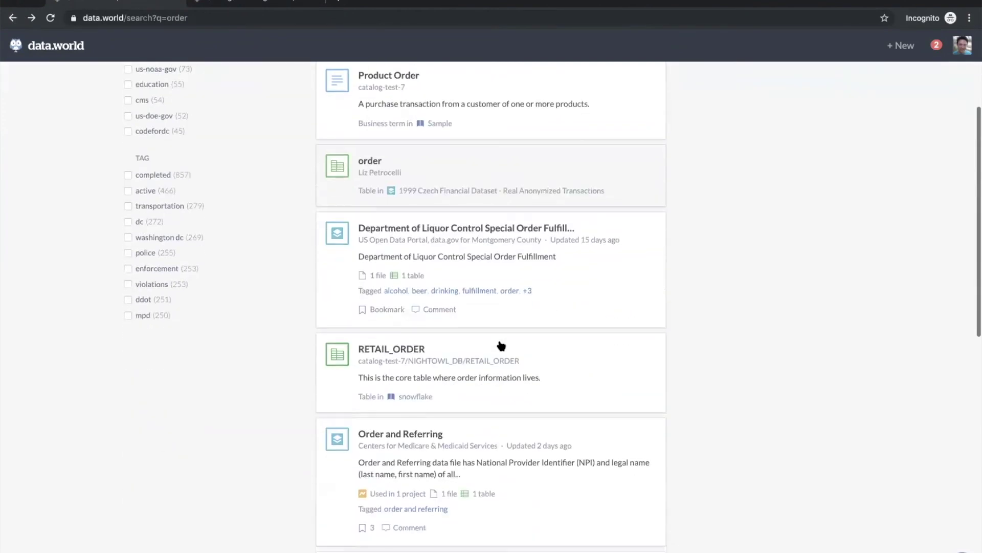
{"action": "scroll", "coordinate": [501, 346], "scroll_direction": "down", "scroll_amount": 2}
{"action": "scroll", "coordinate": [499, 341], "scroll_direction": "up", "scroll_amount": 8}
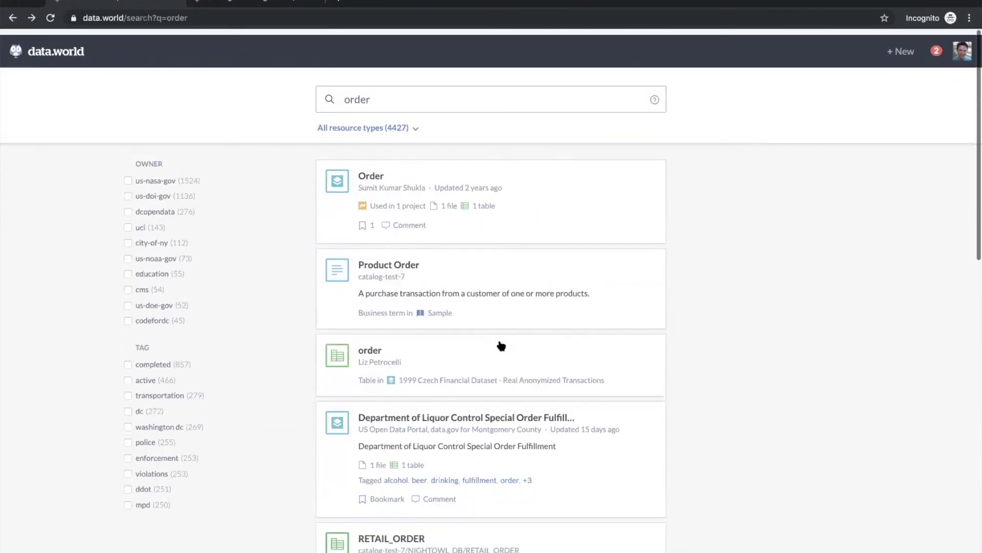
{"action": "left_click", "coordinate": [406, 122]}
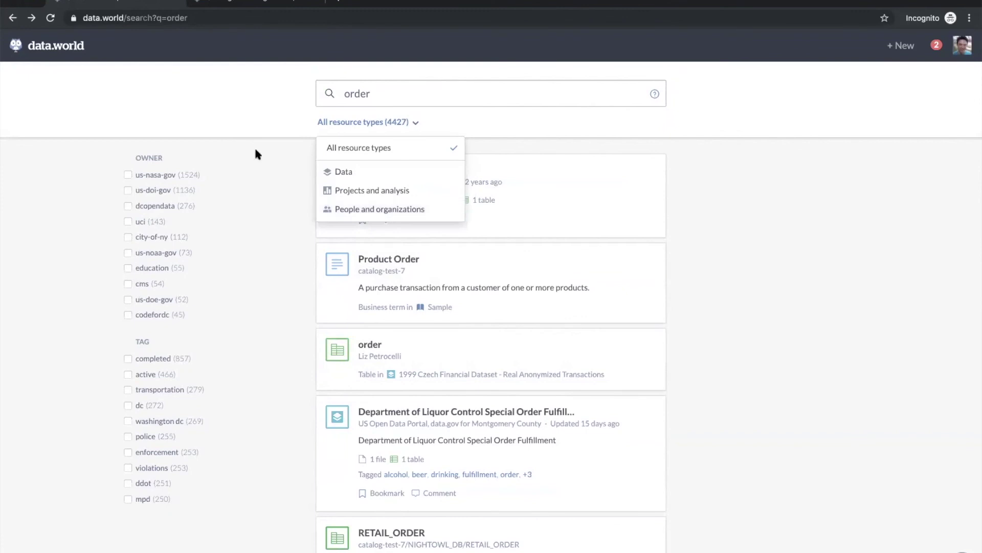
{"action": "left_click", "coordinate": [207, 106]}
{"action": "left_click", "coordinate": [46, 46]}
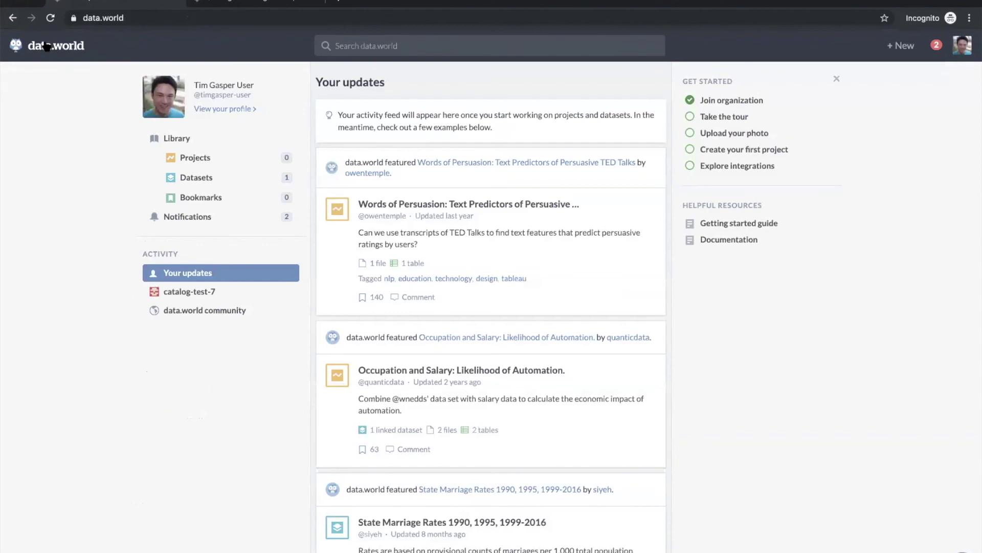
{"action": "key", "text": "super+Tab"}
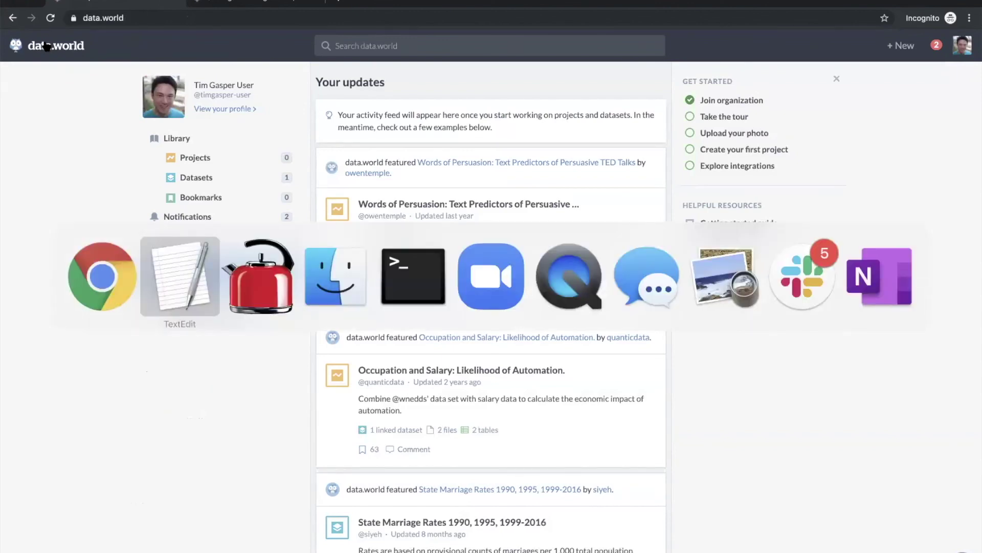
{"action": "left_click", "coordinate": [492, 273]}
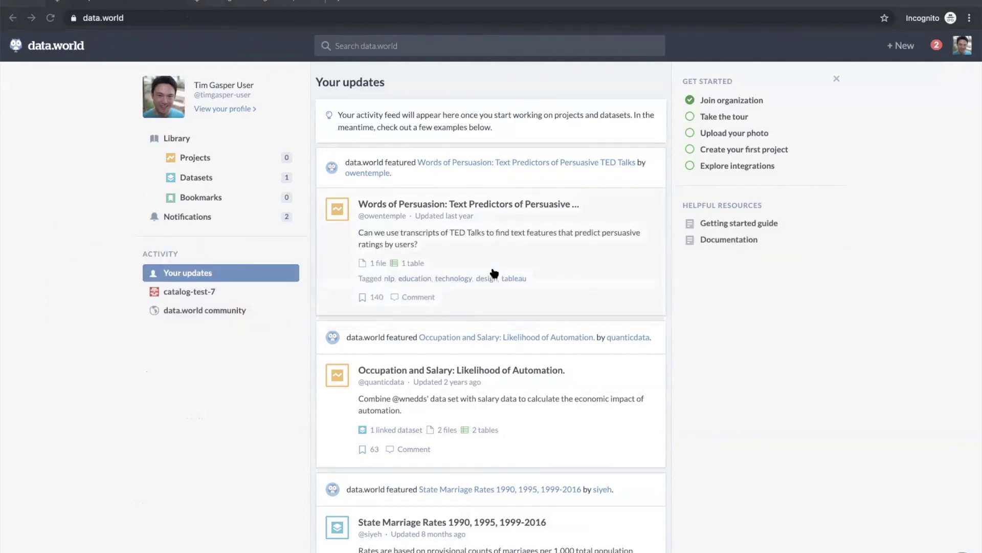